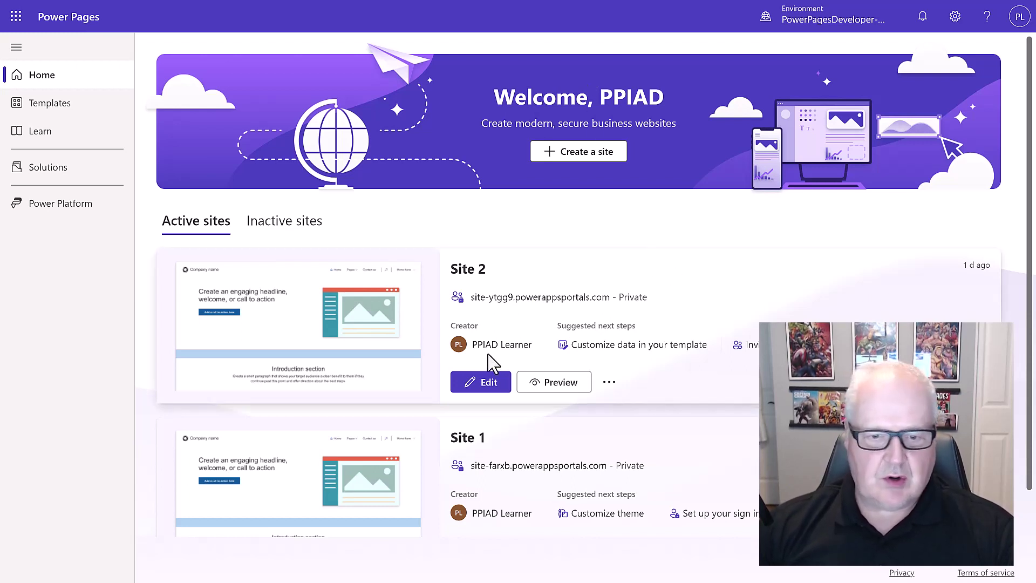
# Open Site 2 so its default Home page loads in the design studio.
pyautogui.click(488, 383)
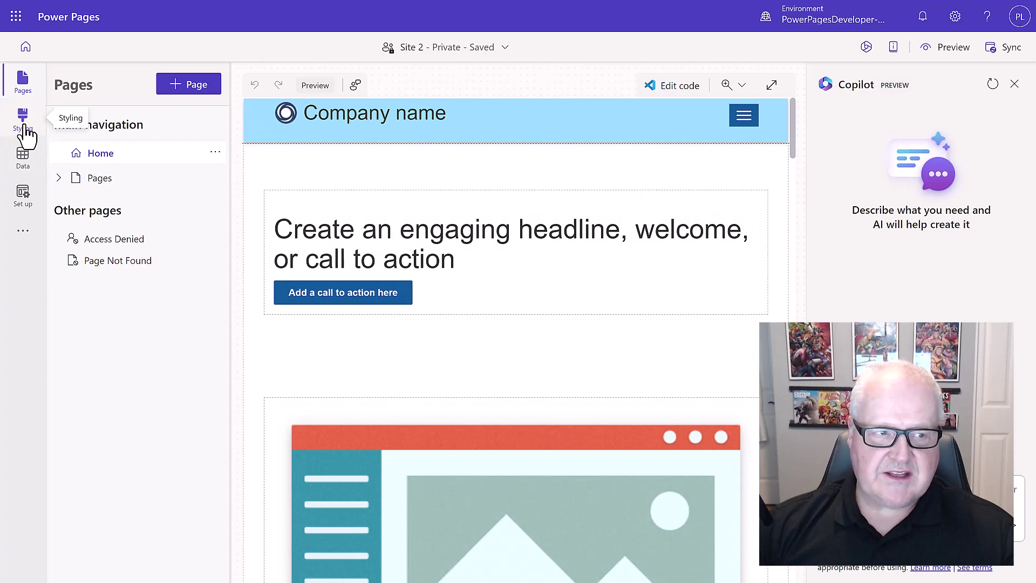
# In Styling, change the first brand colour from light blue to red hex b61c1c.
pyautogui.click(25, 131)
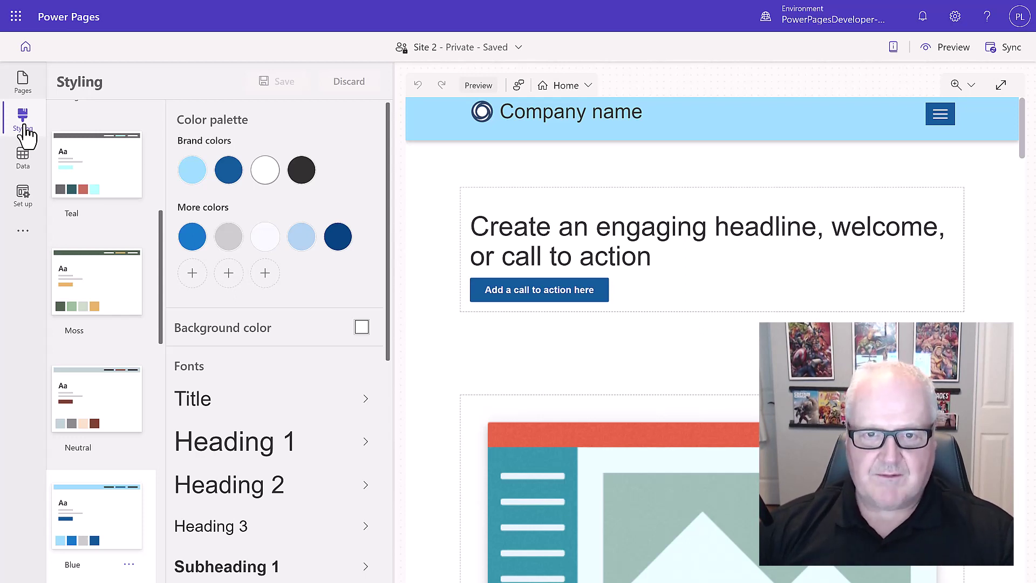
pyautogui.moveTo(189, 180)
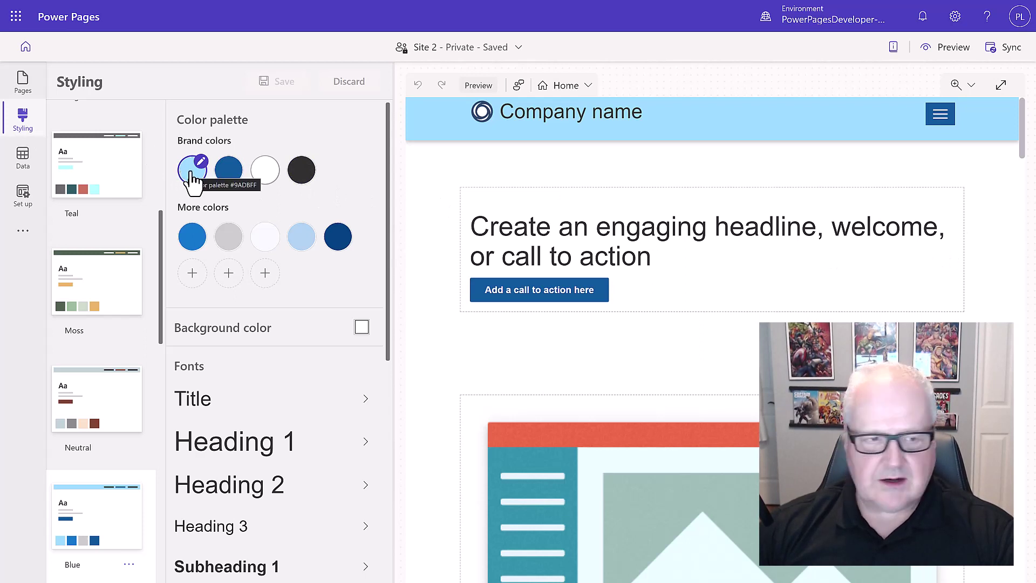
pyautogui.click(200, 162)
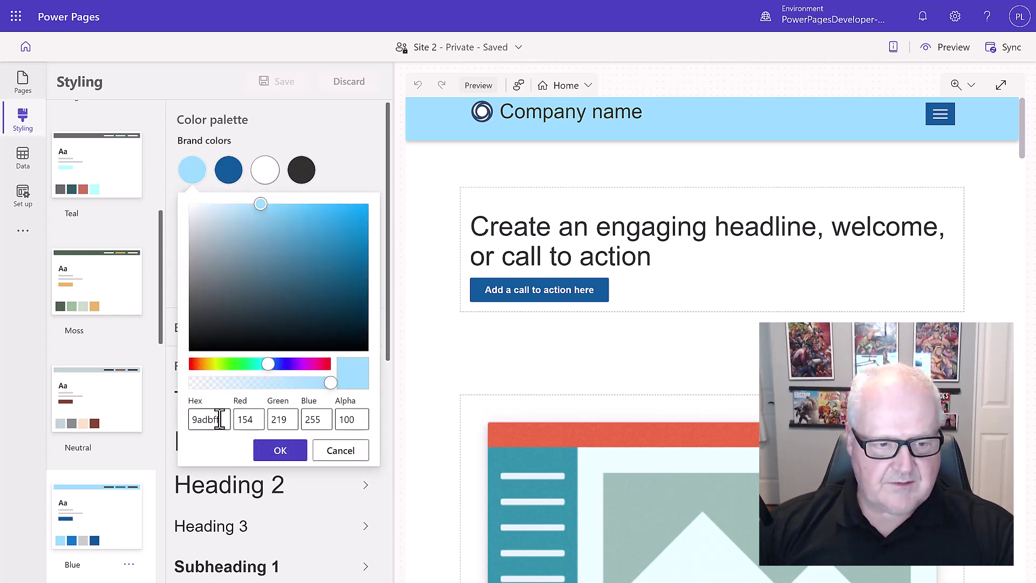
pyautogui.moveTo(221, 420); pyautogui.dragTo(193, 421)
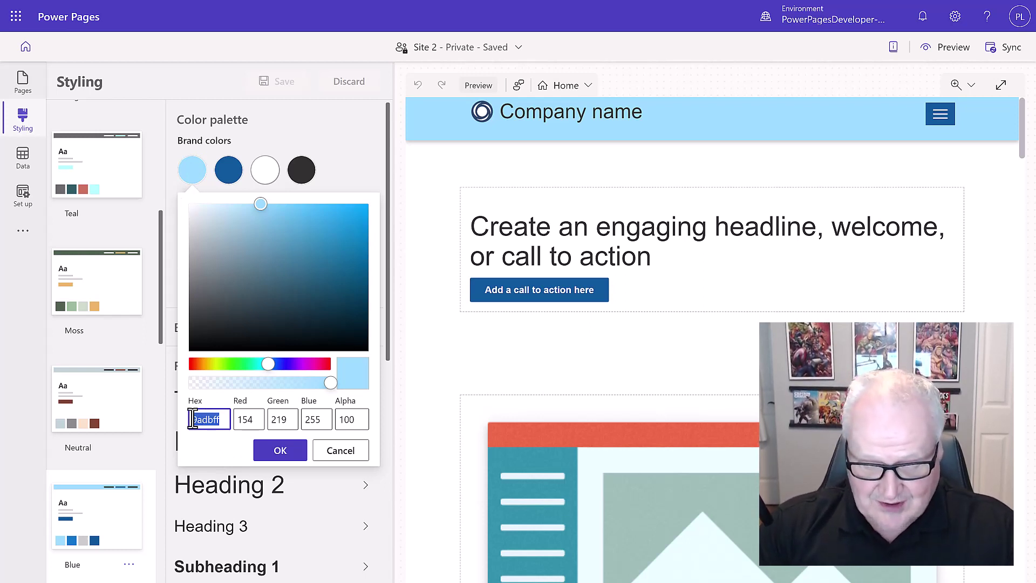
pyautogui.write('6')
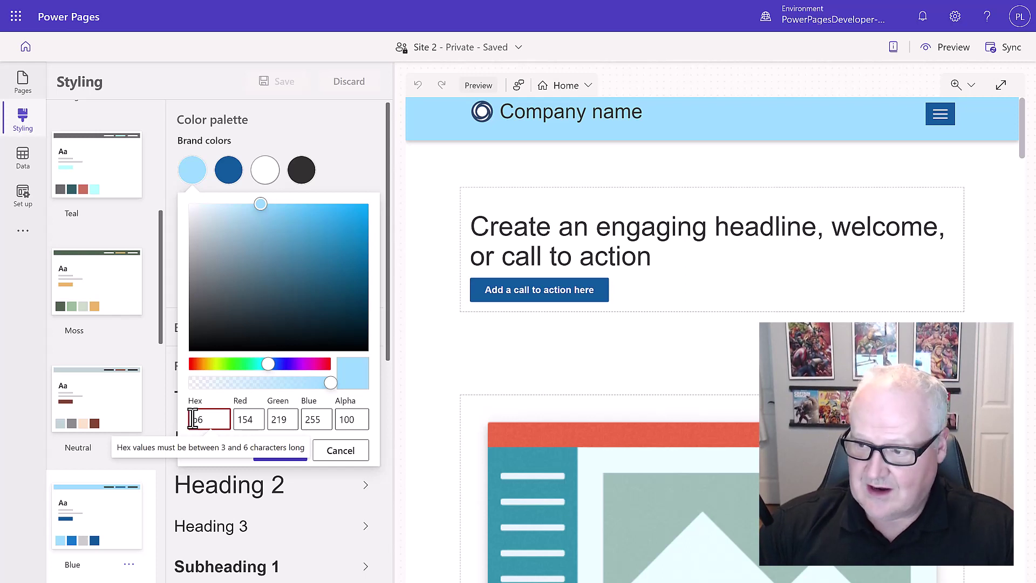
pyautogui.write('61c')
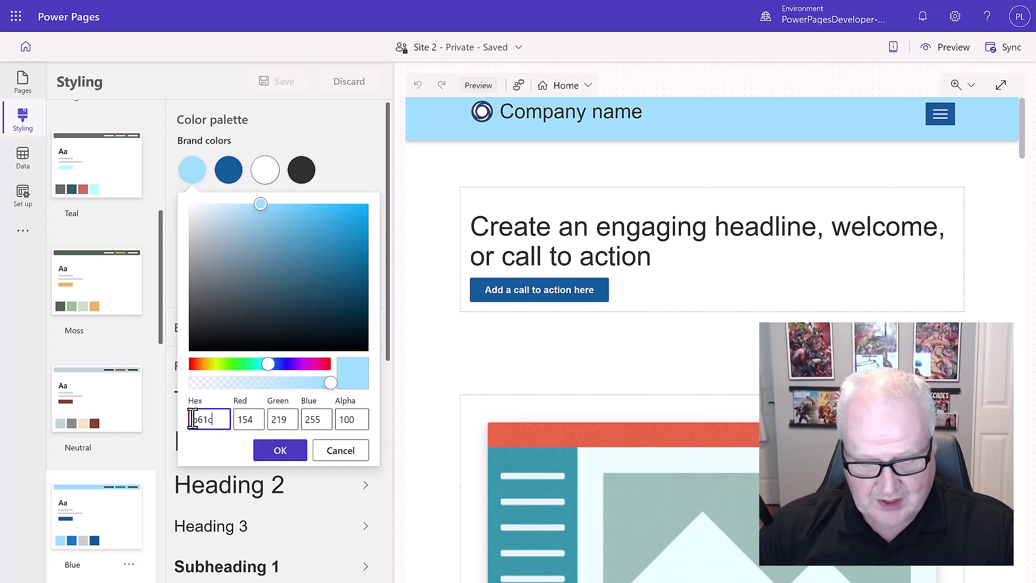
pyautogui.write('1c')
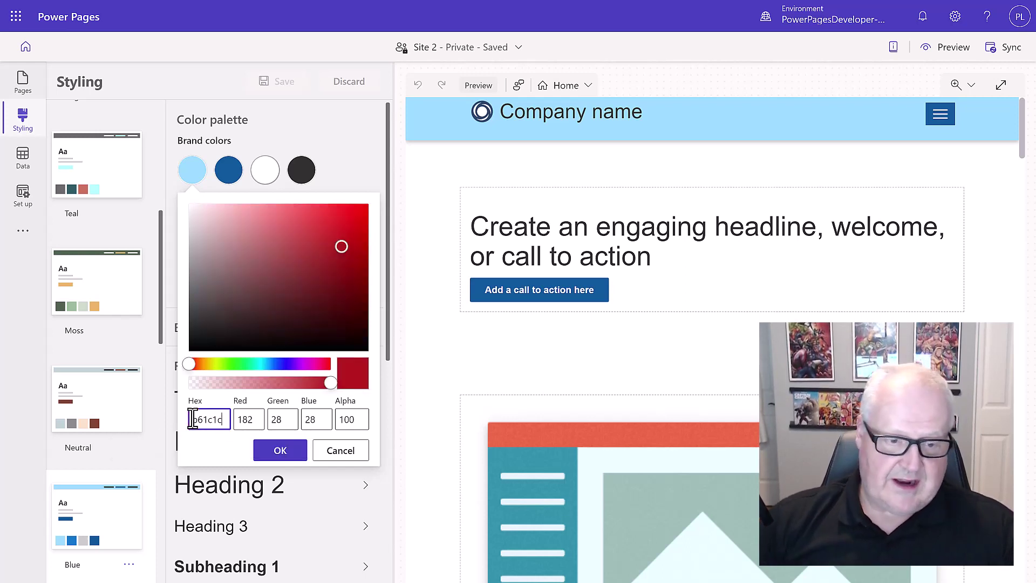
# Apply the red brand colour and set the second brand colour to blue 0e5a9d.
pyautogui.click(287, 456)
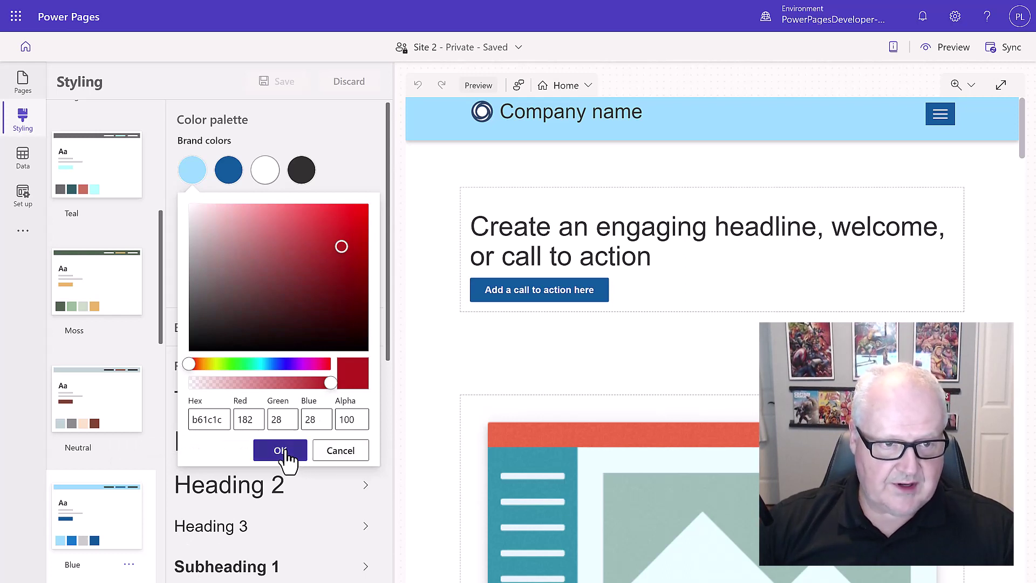
pyautogui.rightClick(227, 172)
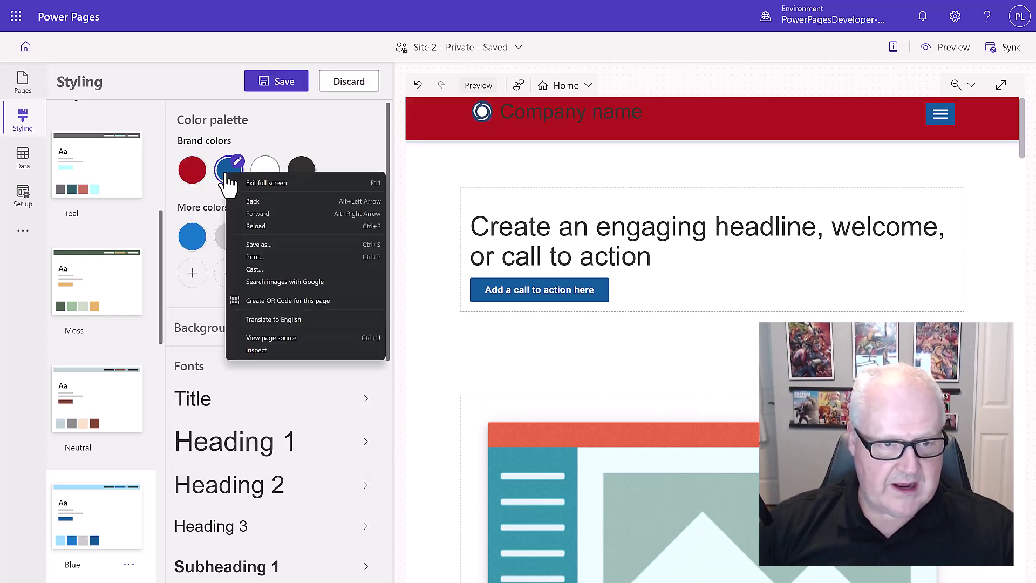
pyautogui.click(227, 168)
pyautogui.click(228, 170)
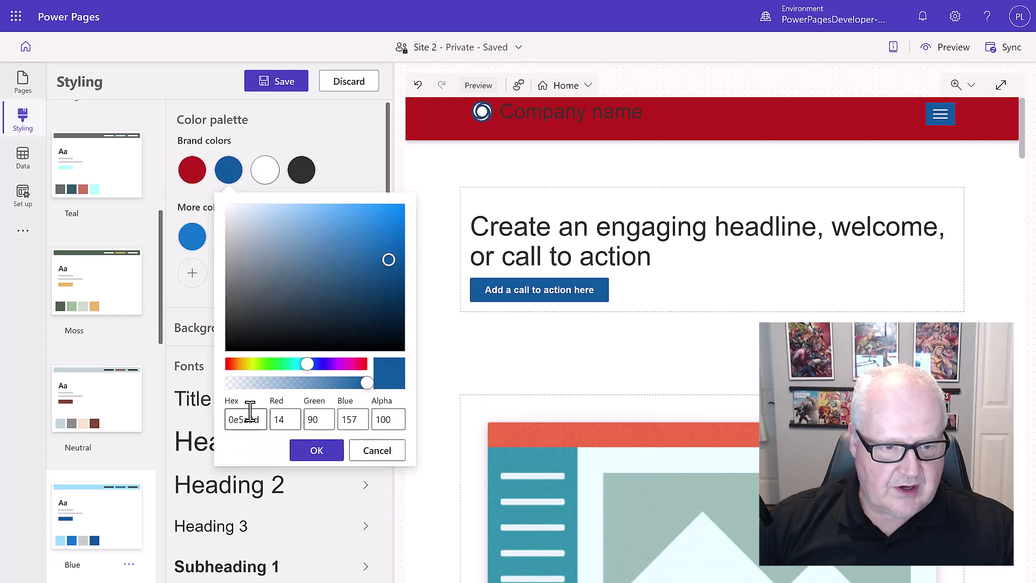
pyautogui.moveTo(263, 419); pyautogui.dragTo(221, 426)
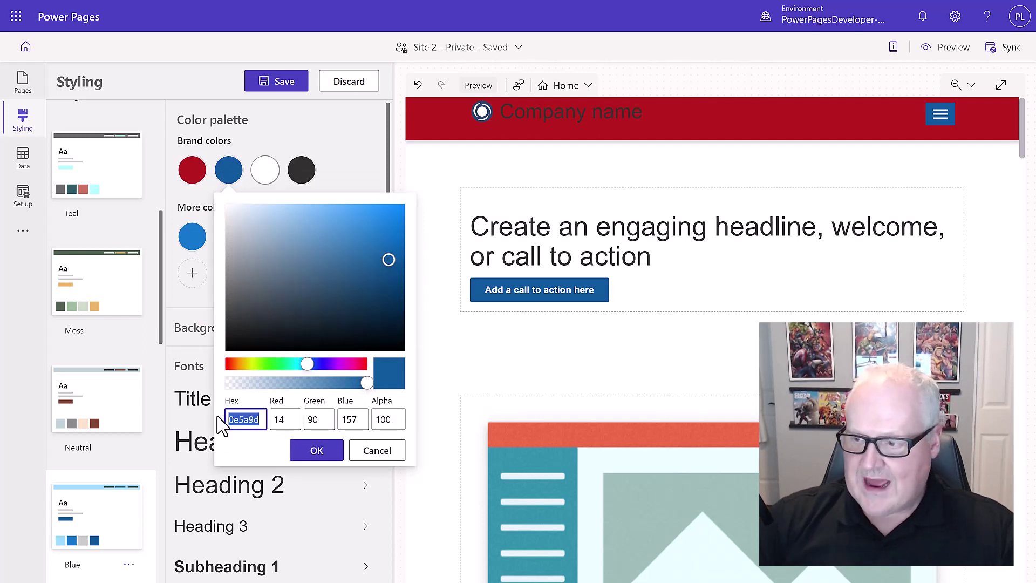
pyautogui.write('0e5a')
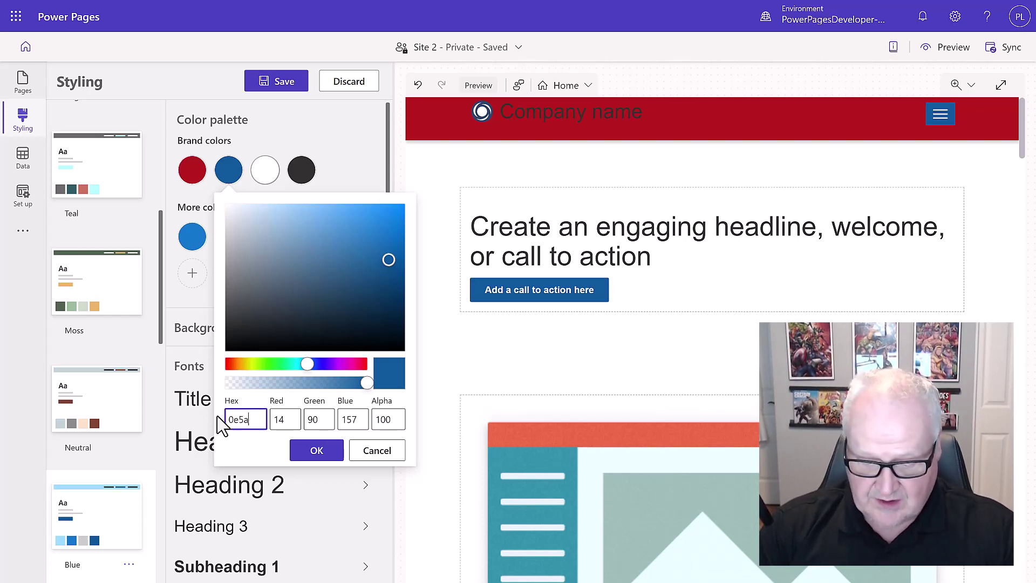
pyautogui.write('9d')
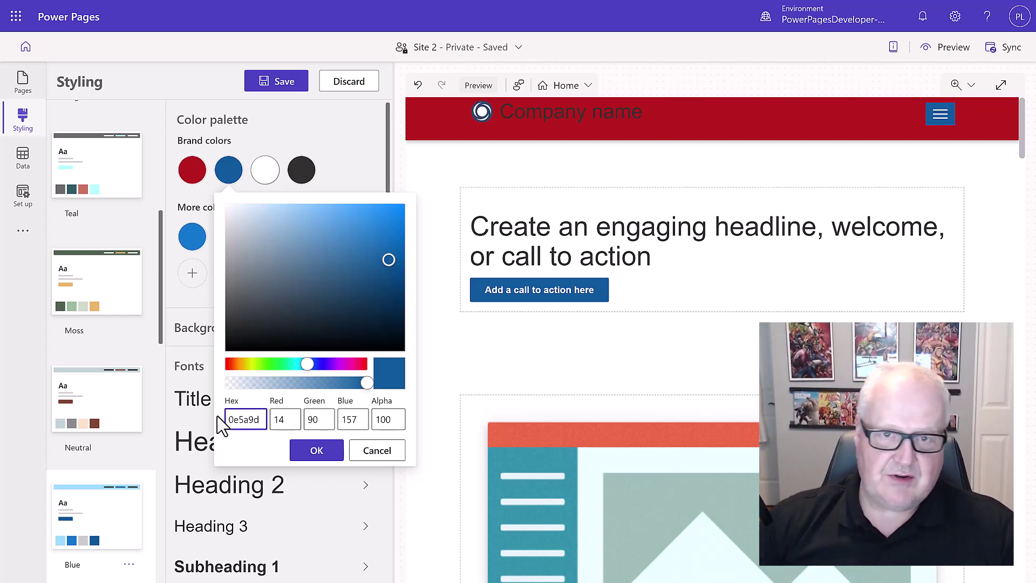
pyautogui.click(315, 454)
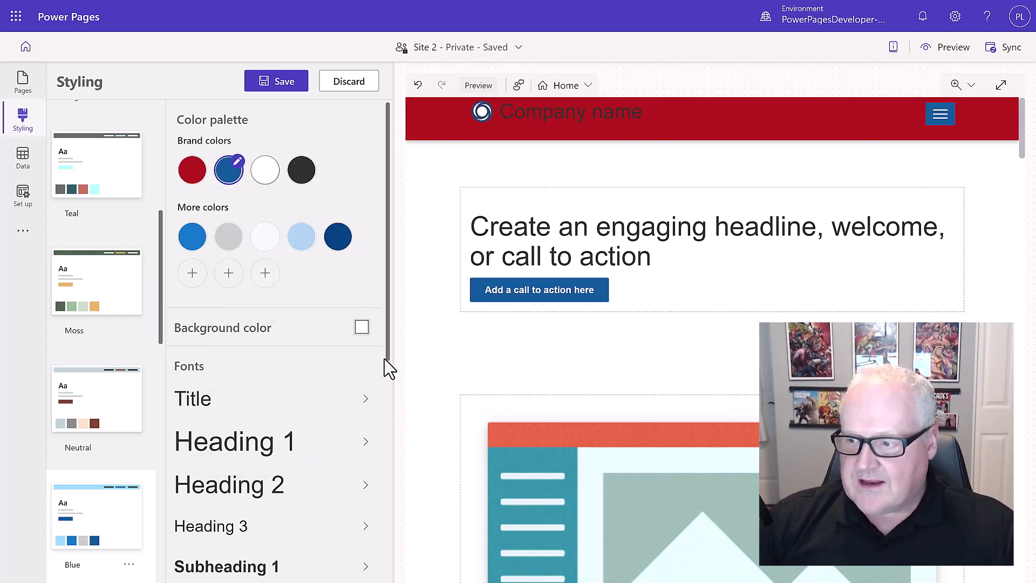
# Keep the third brand colour white ffffff and enter near-black for the fourth.
pyautogui.click(266, 175)
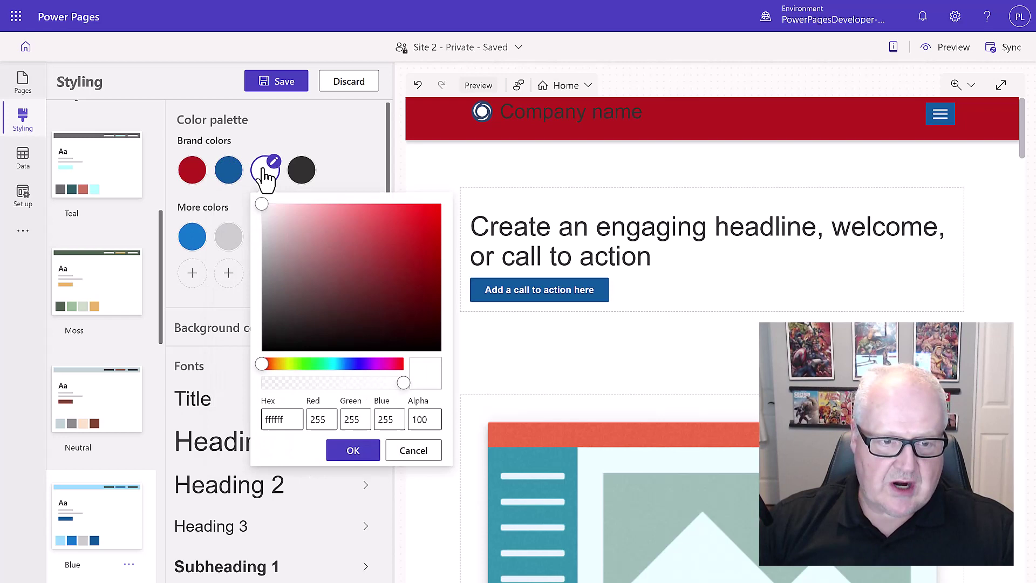
pyautogui.click(353, 455)
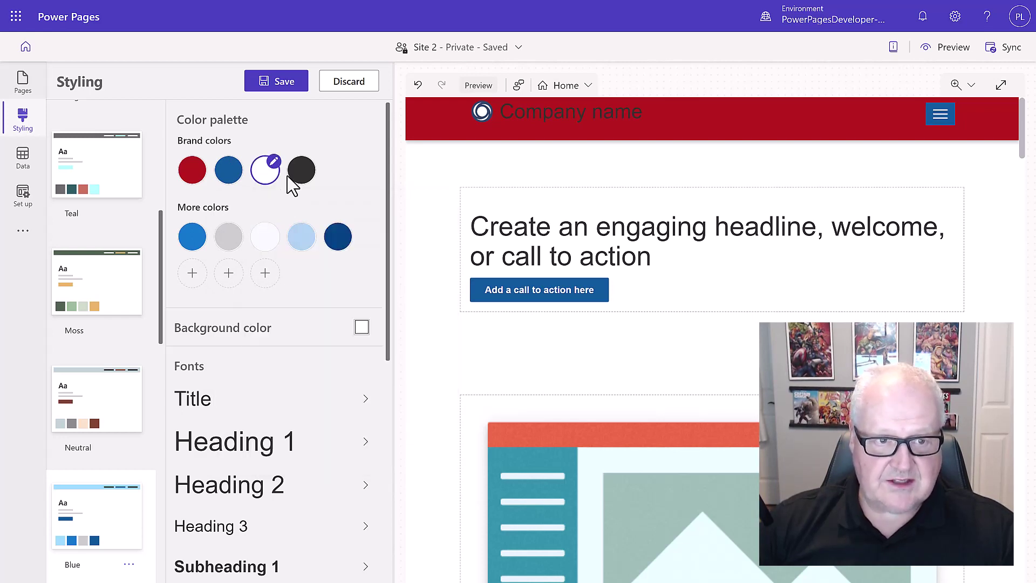
pyautogui.click(301, 176)
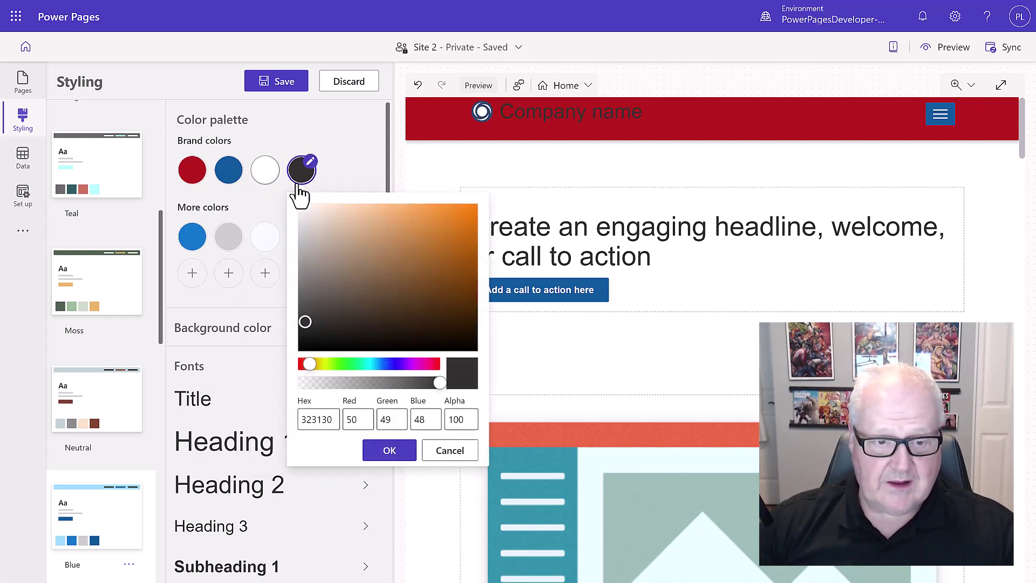
pyautogui.moveTo(337, 419); pyautogui.dragTo(281, 426)
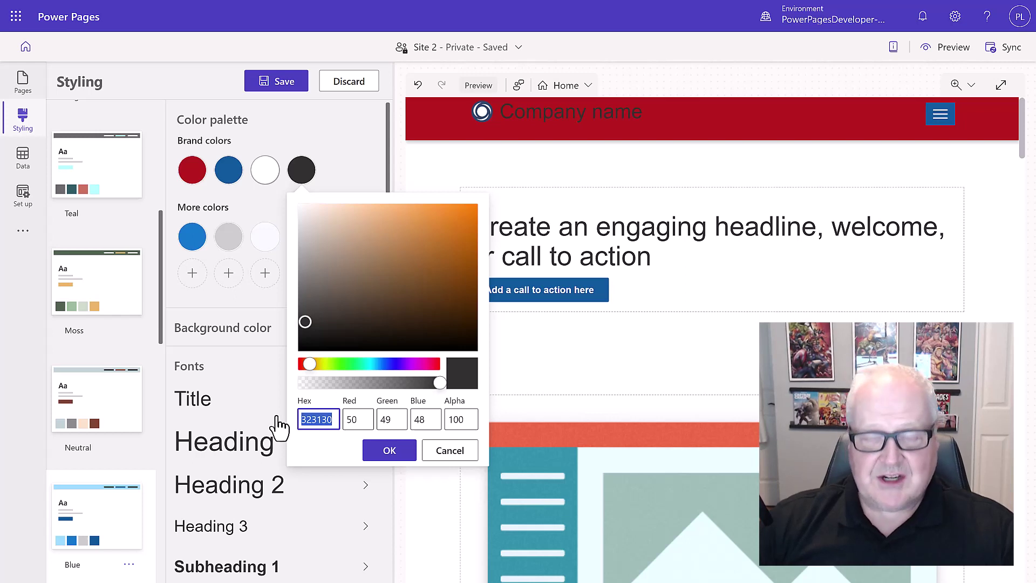
pyautogui.write('00000')
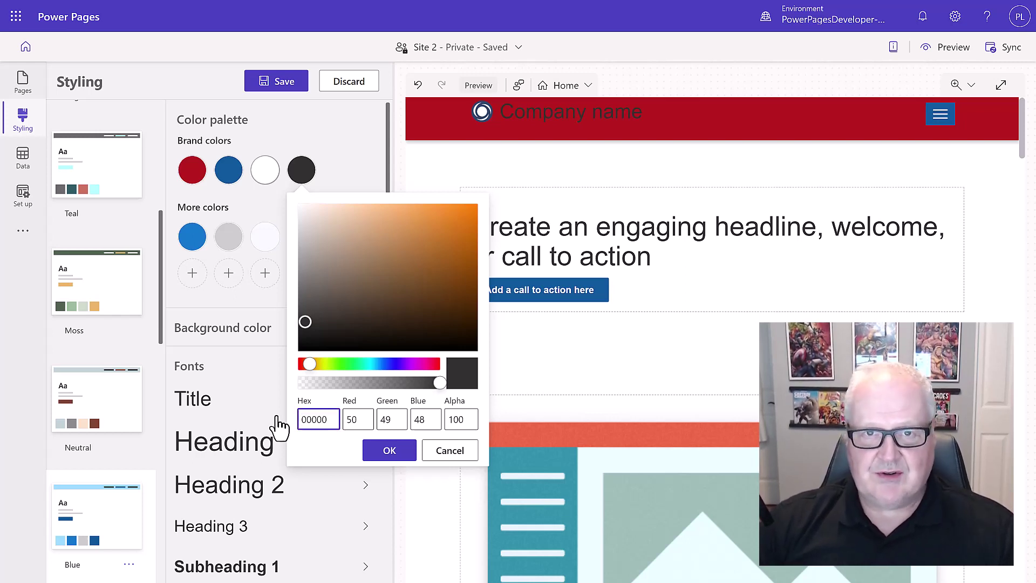
# Confirm the near-black fourth brand colour and scroll down to the Fonts settings.
pyautogui.click(389, 451)
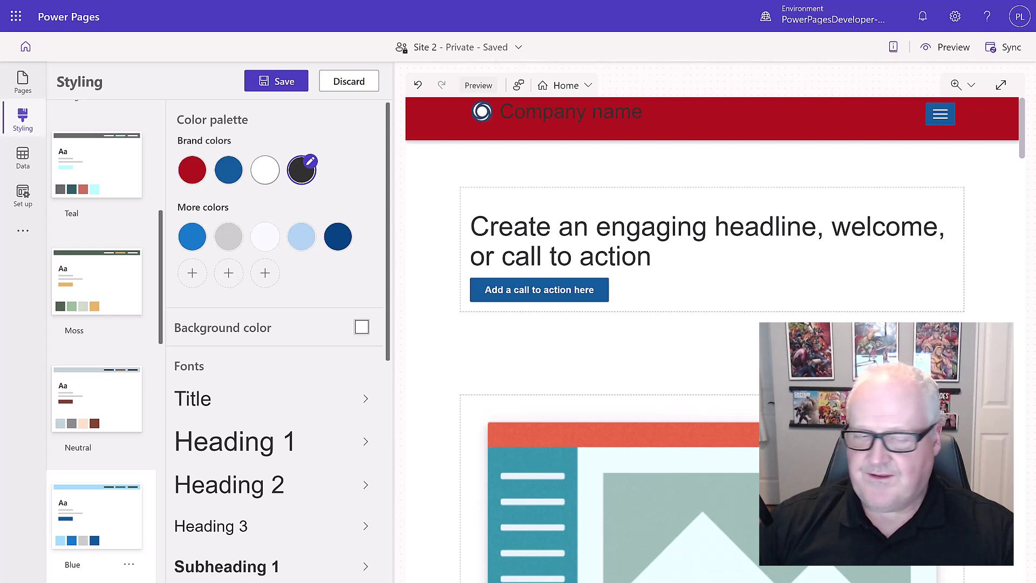
pyautogui.scroll(-1, 275, 302)
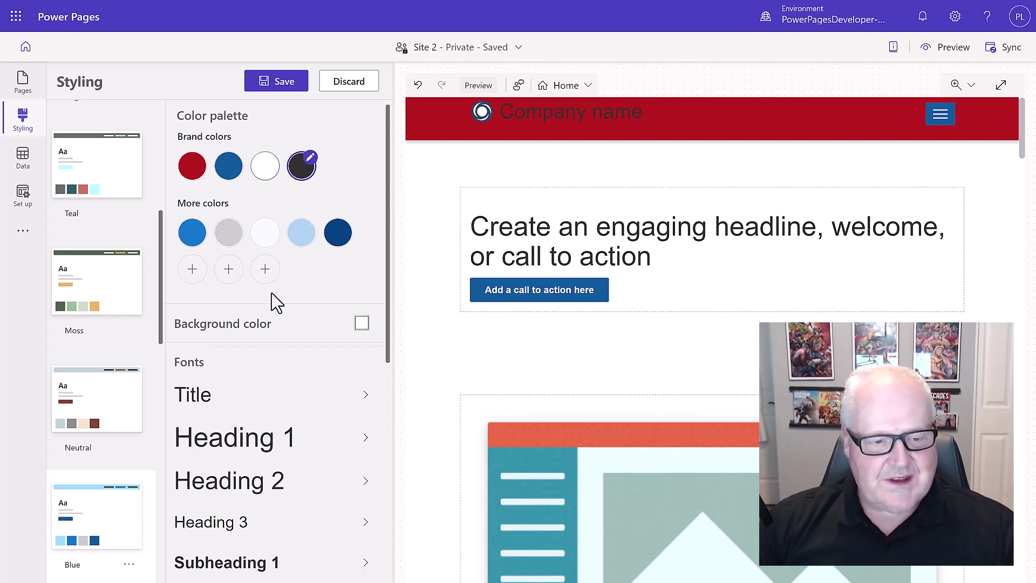
pyautogui.scroll(-3, 275, 302)
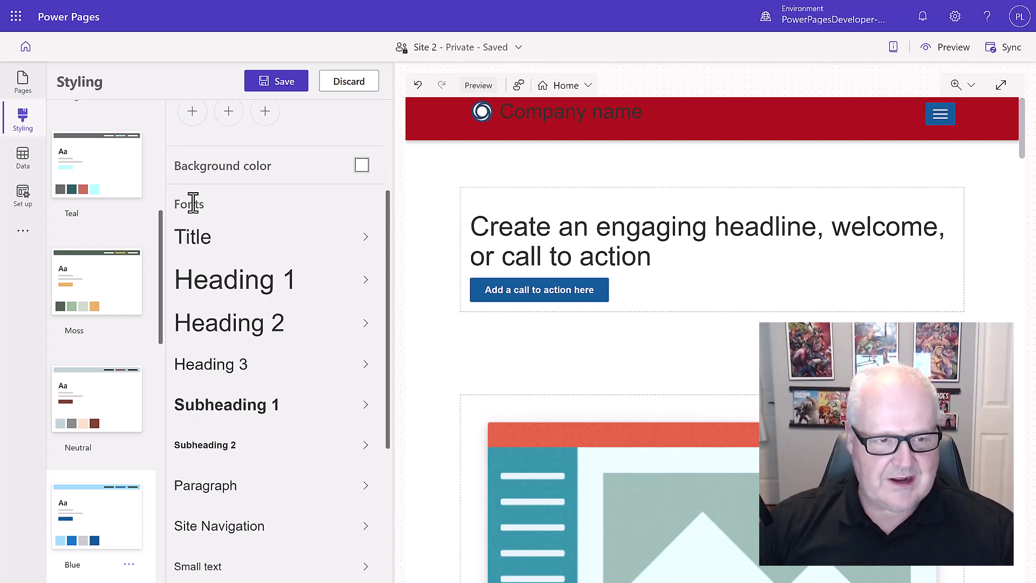
# Set the Title, Heading 1, Heading 2 and Heading 3 fonts to Helvetica.
pyautogui.click(365, 240)
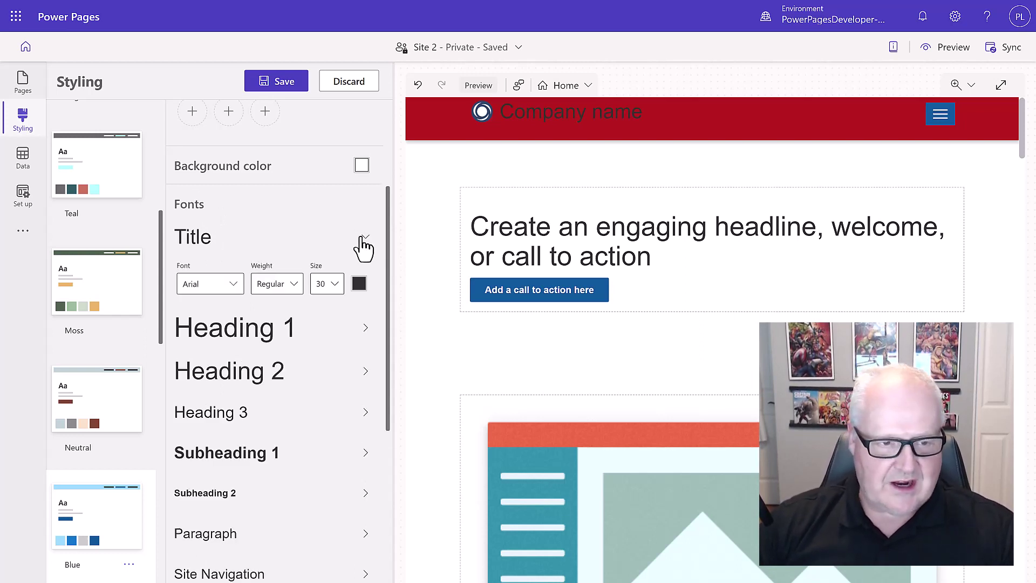
pyautogui.click(233, 285)
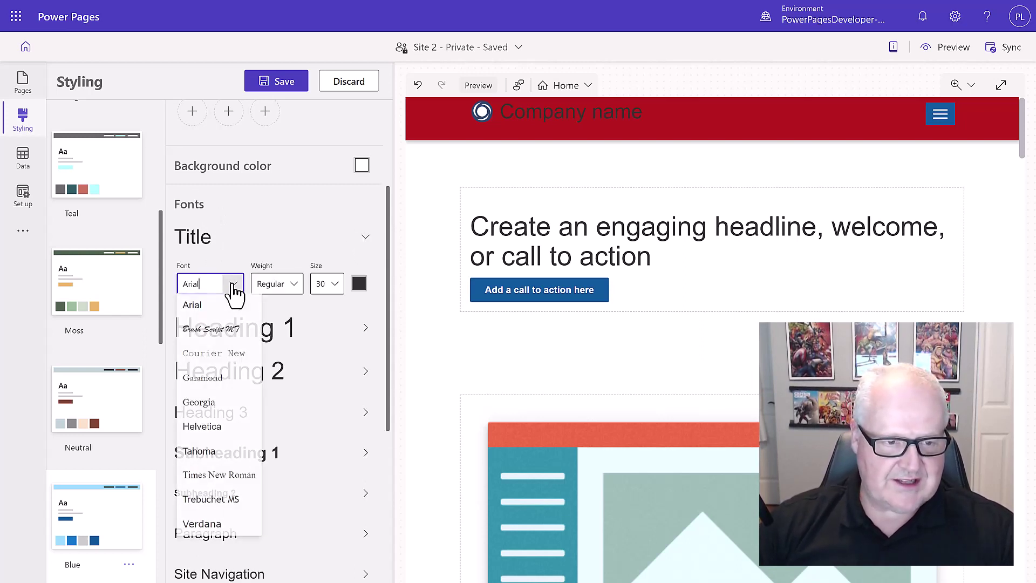
pyautogui.click(221, 427)
pyautogui.click(361, 336)
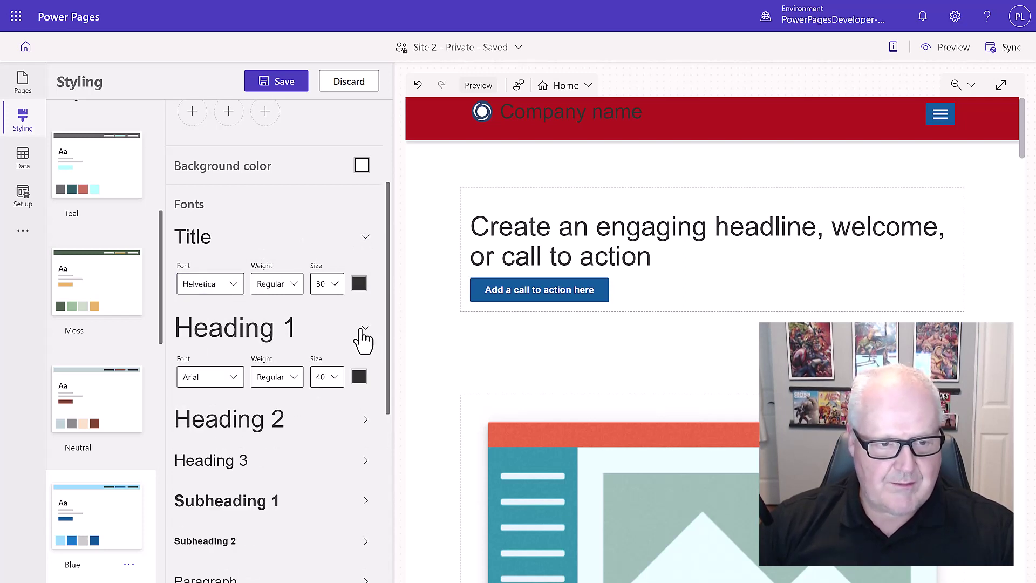
pyautogui.click(233, 378)
pyautogui.click(215, 259)
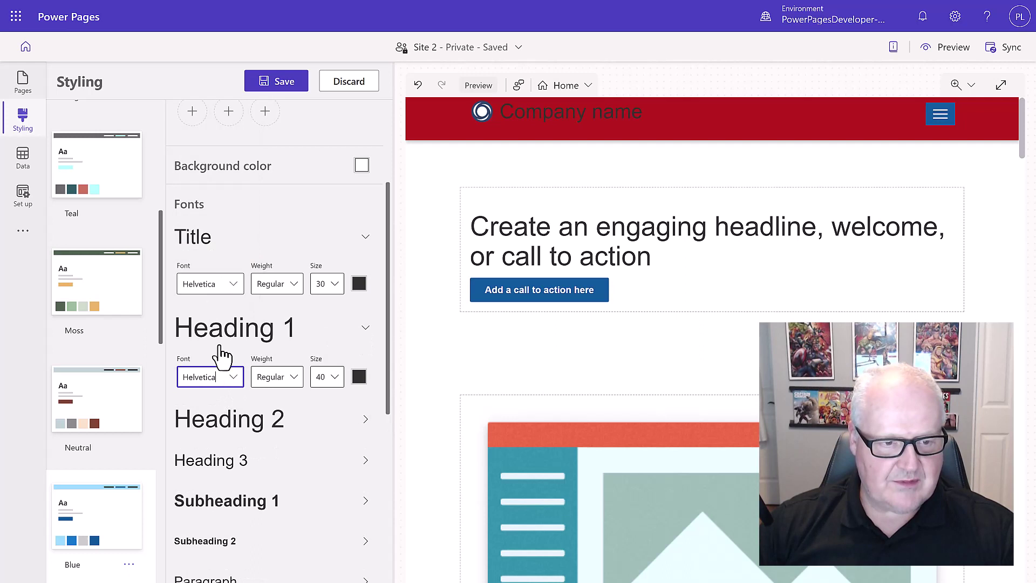
pyautogui.click(363, 423)
pyautogui.scroll(-4, 302, 377)
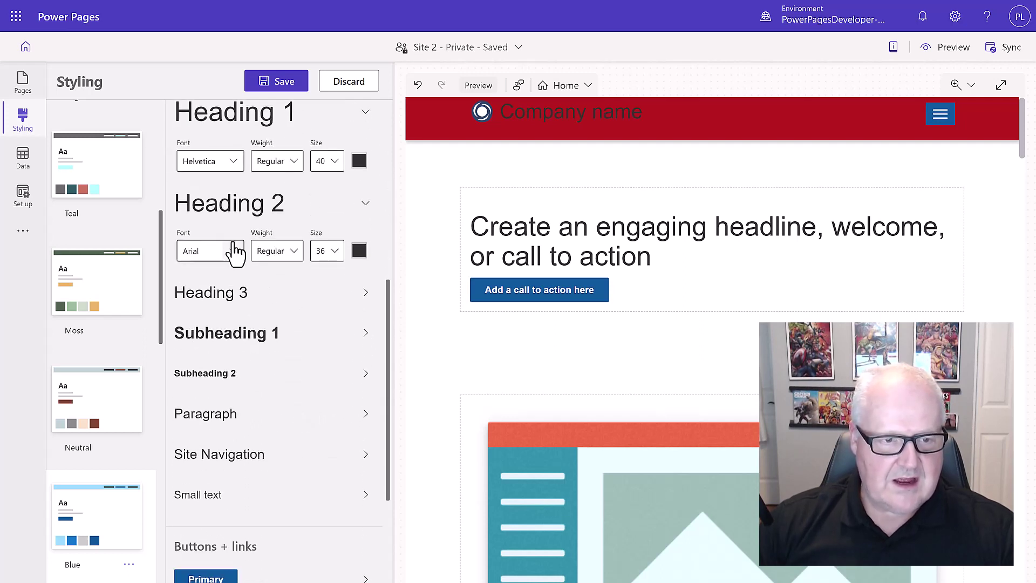
pyautogui.click(234, 251)
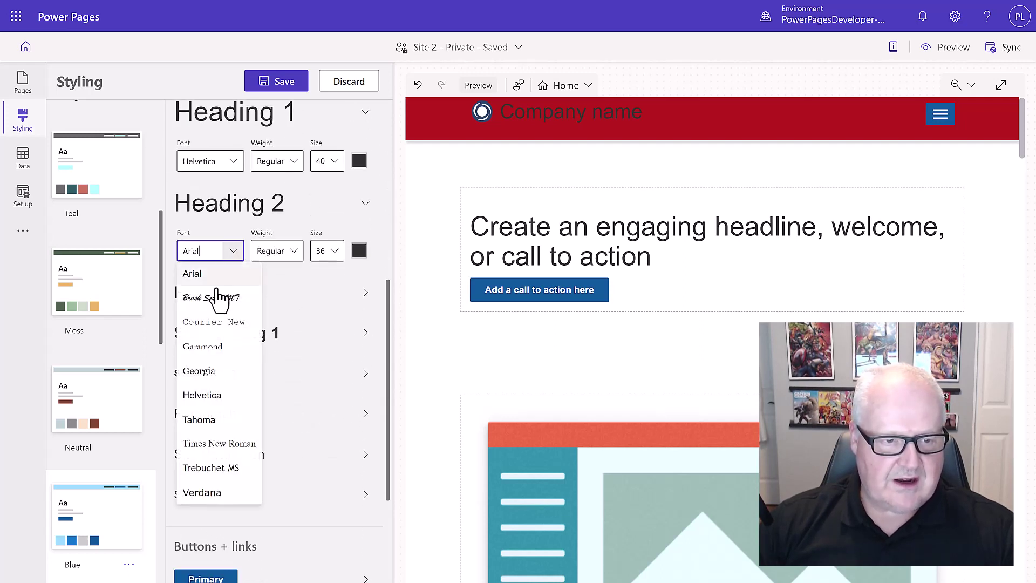
pyautogui.click(223, 397)
pyautogui.click(363, 297)
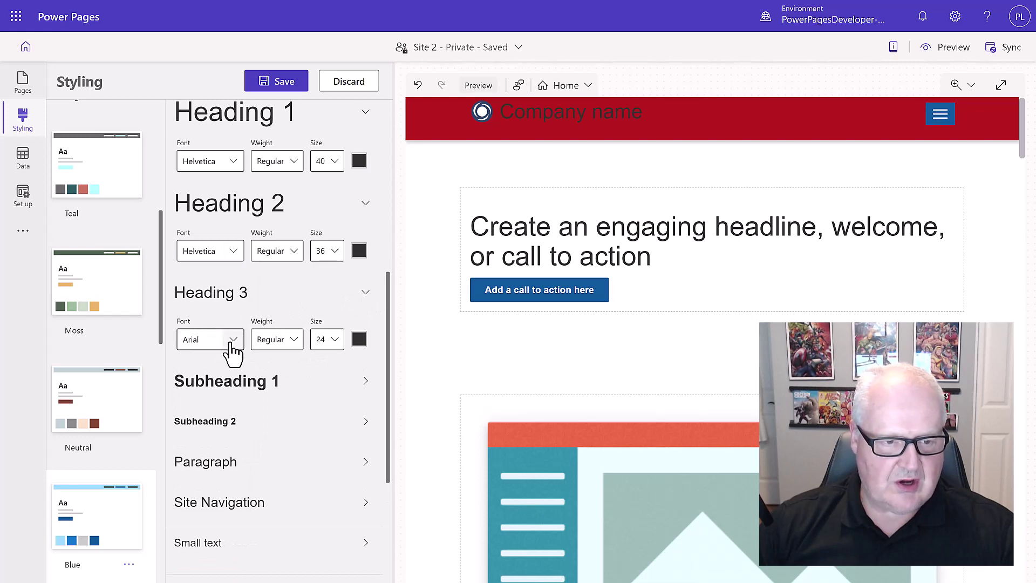
pyautogui.click(232, 339)
pyautogui.click(224, 219)
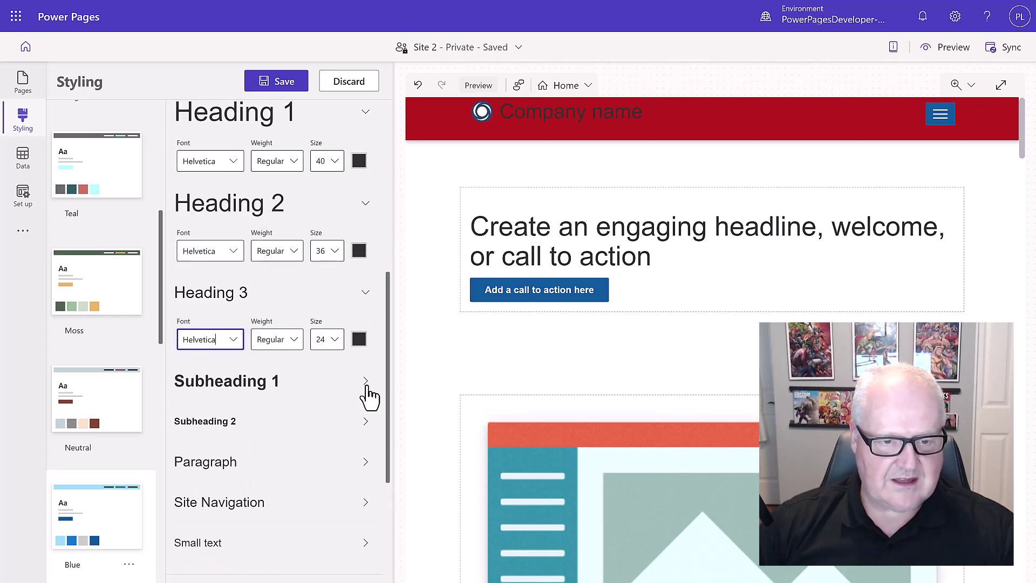
# Set Subheading 1, Subheading 2, Paragraph, Site Navigation and Small text fonts to Helvetica.
pyautogui.click(366, 381)
pyautogui.click(232, 428)
pyautogui.click(227, 308)
pyautogui.click(365, 469)
pyautogui.click(366, 340)
pyautogui.click(210, 292)
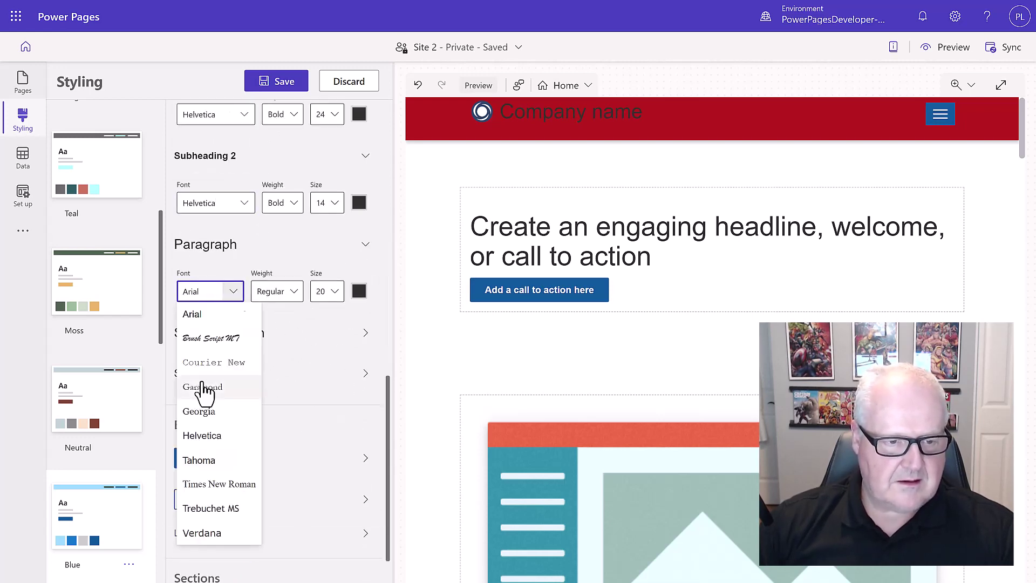
pyautogui.click(202, 436)
pyautogui.click(365, 331)
pyautogui.click(209, 271)
pyautogui.click(216, 415)
pyautogui.click(366, 361)
# Set the Primary button, Secondary button and Links fonts to Helvetica.
pyautogui.click(365, 446)
pyautogui.click(363, 451)
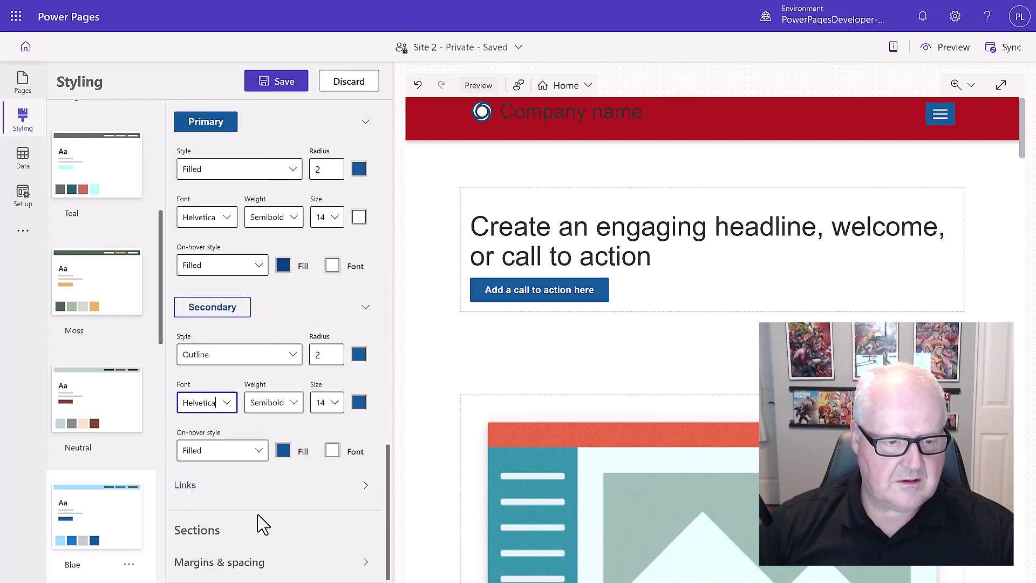
pyautogui.click(363, 483)
pyautogui.click(210, 429)
pyautogui.click(203, 540)
pyautogui.click(367, 562)
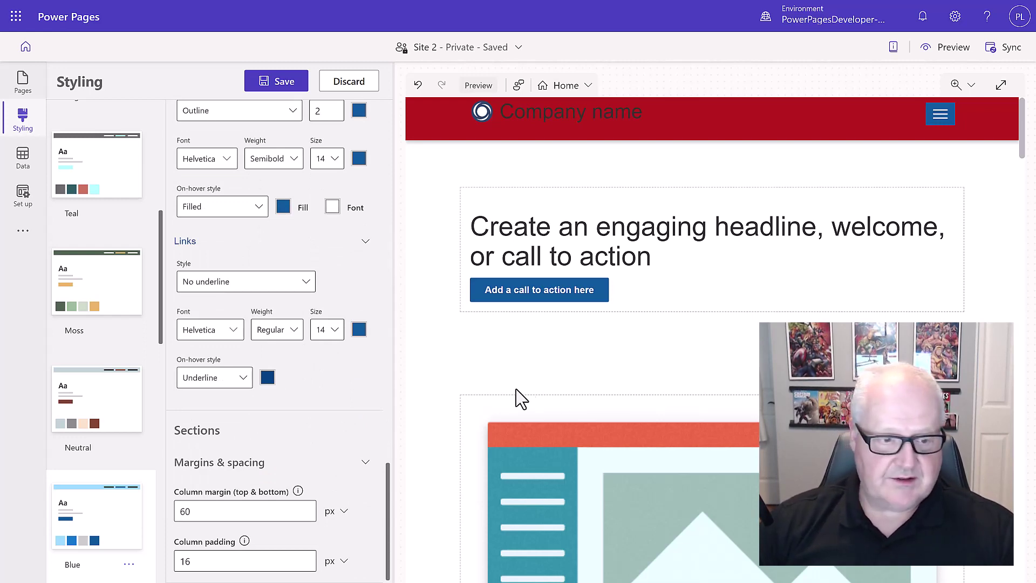
# Make the Primary button fill black.
pyautogui.scroll(8, 323, 432)
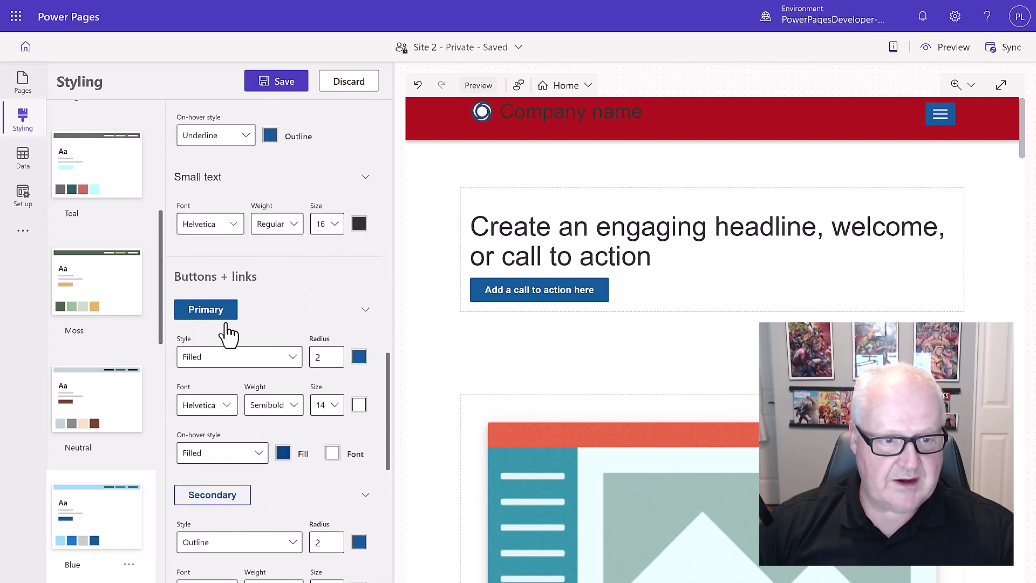
pyautogui.click(359, 358)
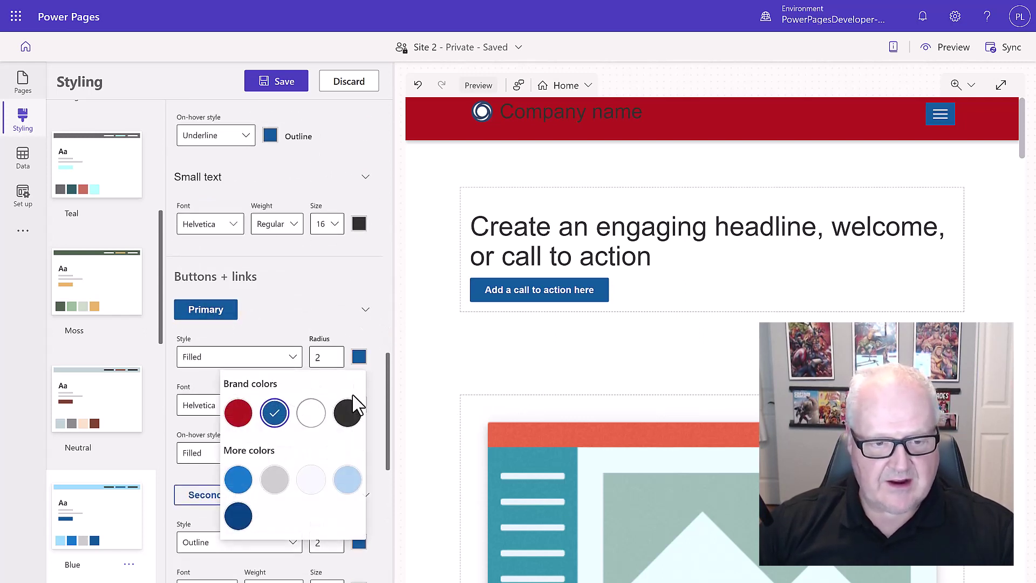
pyautogui.click(348, 412)
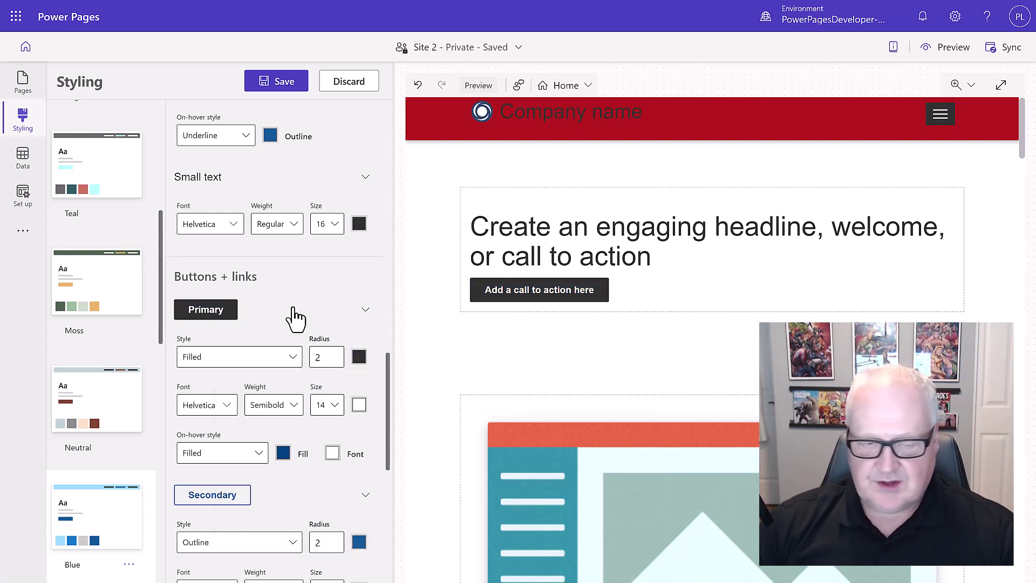
# Set the link text colour to the red brand colour.
pyautogui.scroll(-2, 293, 324)
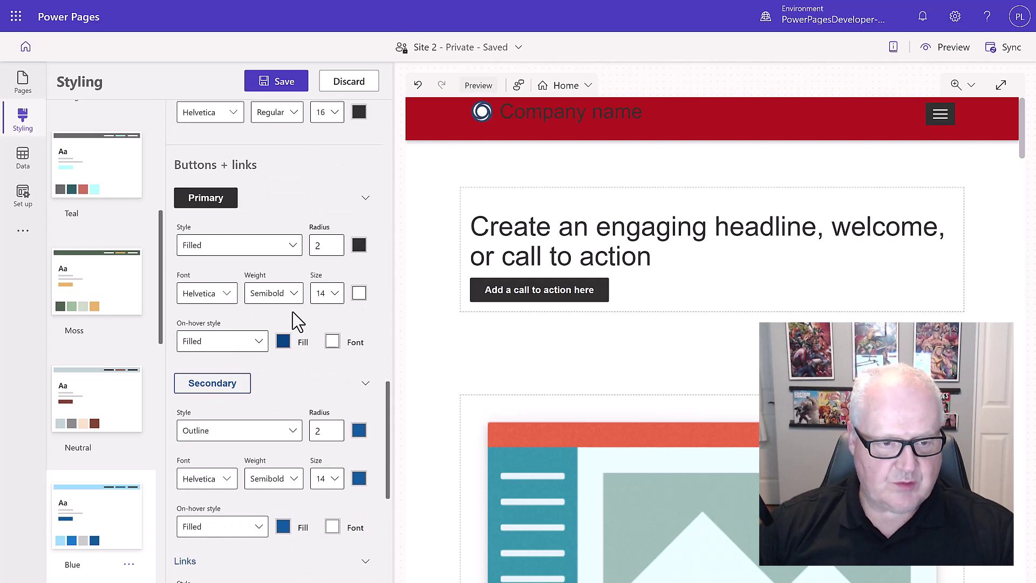
pyautogui.scroll(-2, 299, 322)
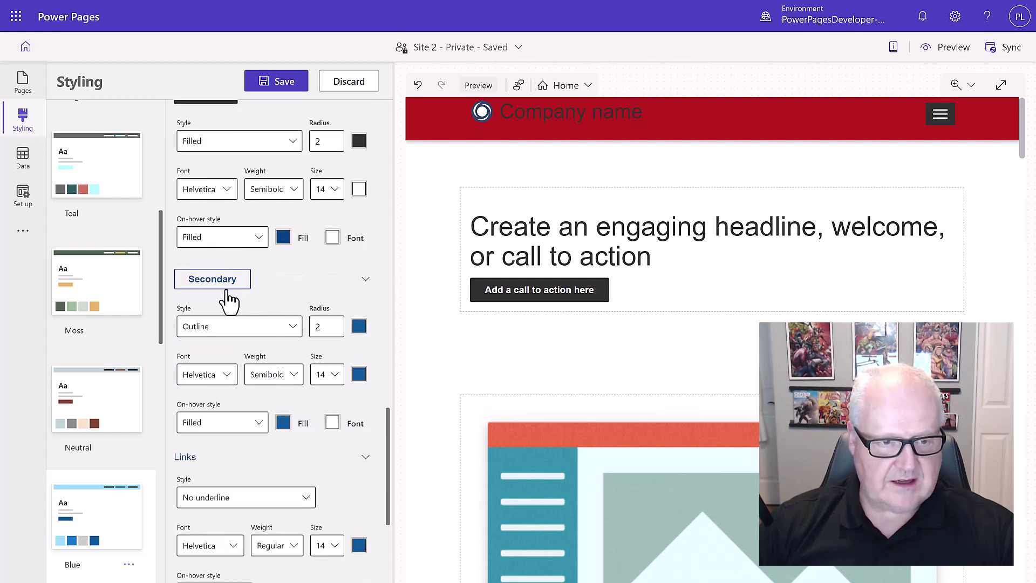
pyautogui.click(365, 281)
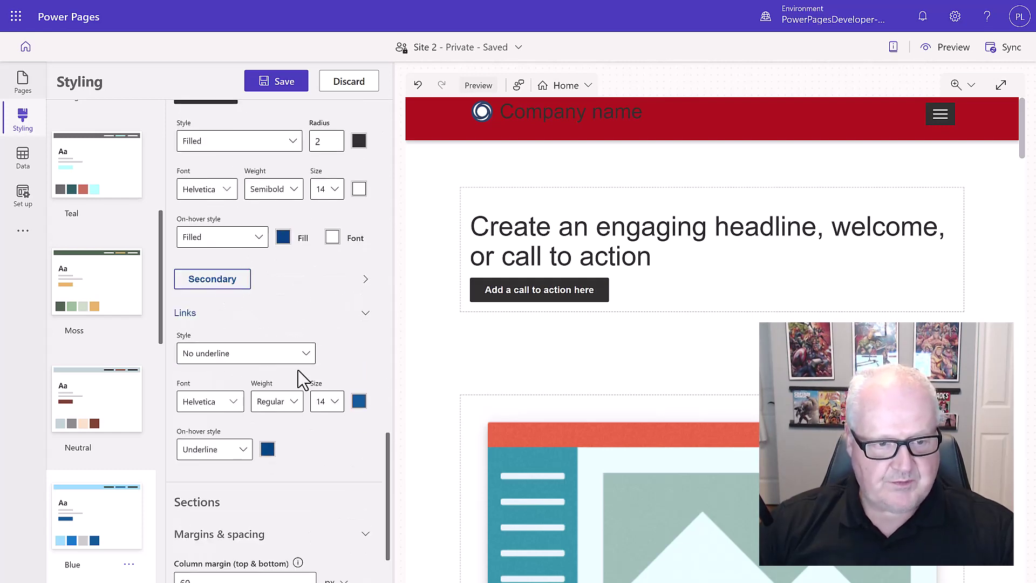
pyautogui.click(268, 451)
pyautogui.click(308, 456)
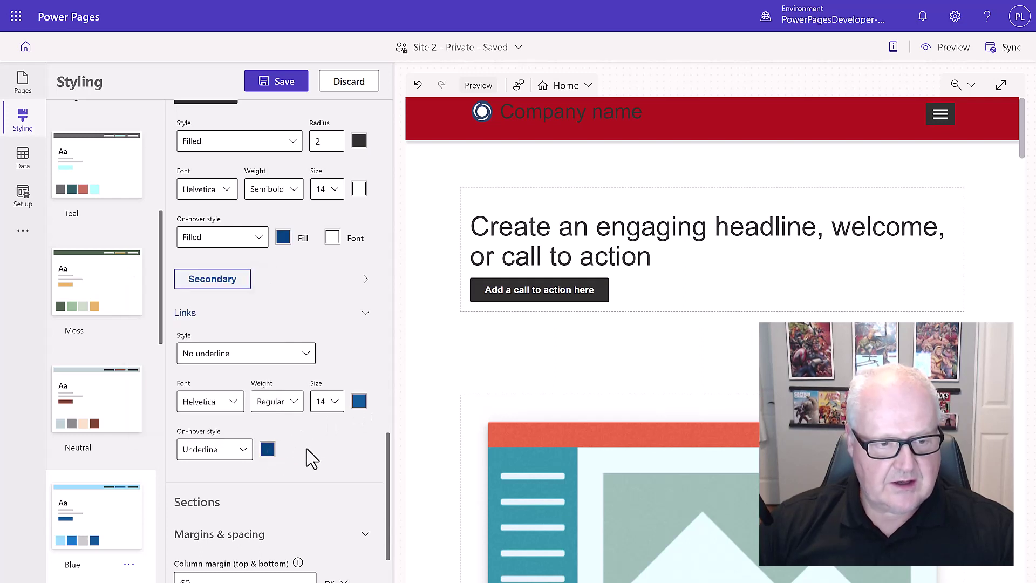
pyautogui.click(358, 402)
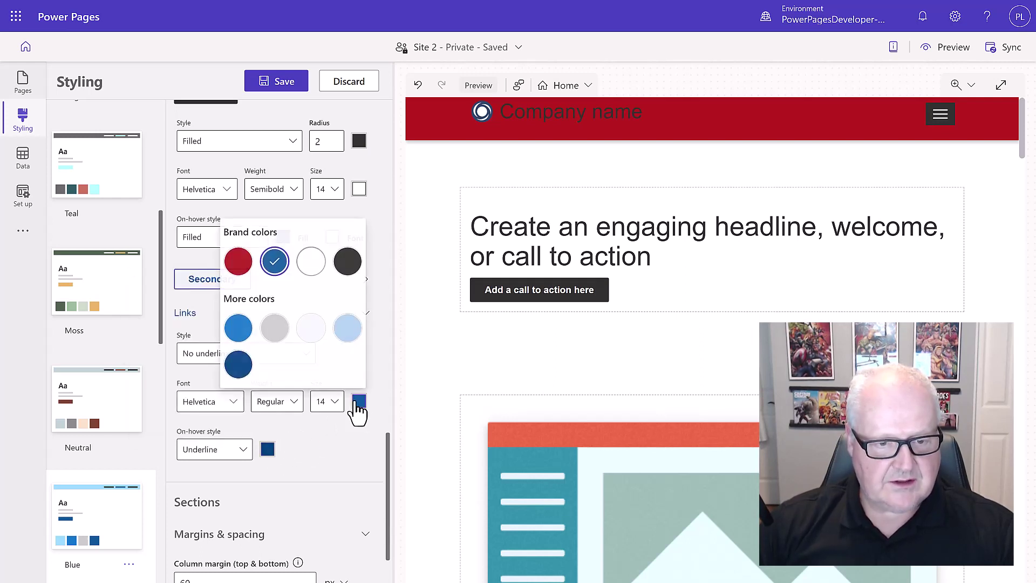
pyautogui.click(238, 261)
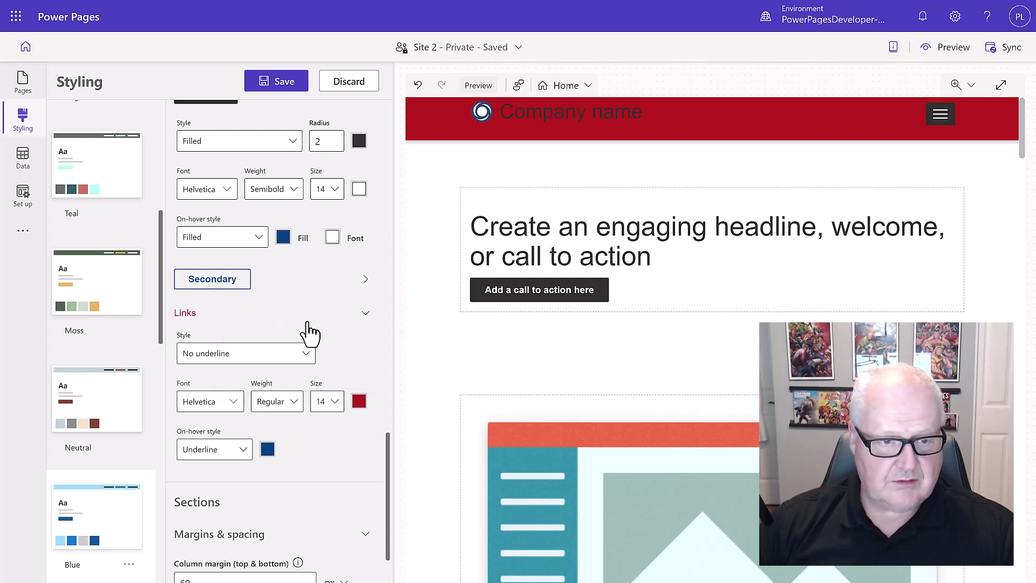
pyautogui.scroll(1, 334, 351)
# Give the Secondary button a brand-red hover fill with the Filled hover style.
pyautogui.click(365, 333)
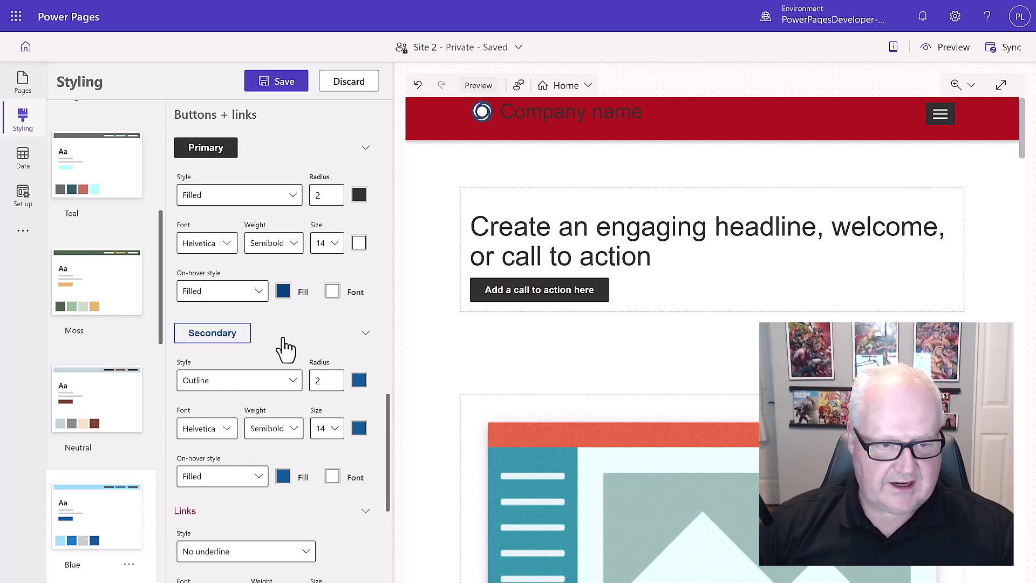
pyautogui.click(283, 478)
pyautogui.click(163, 335)
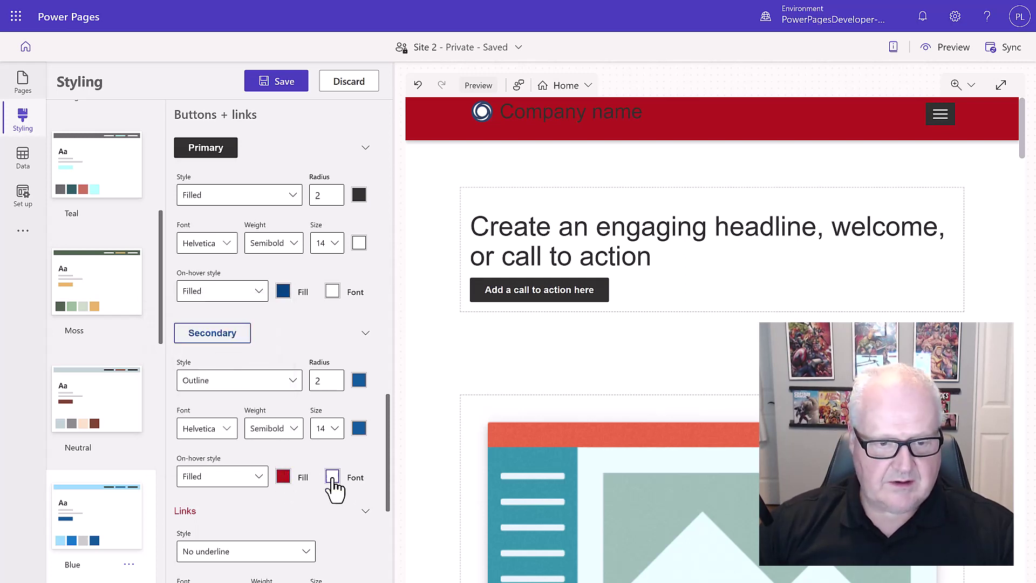
pyautogui.click(259, 481)
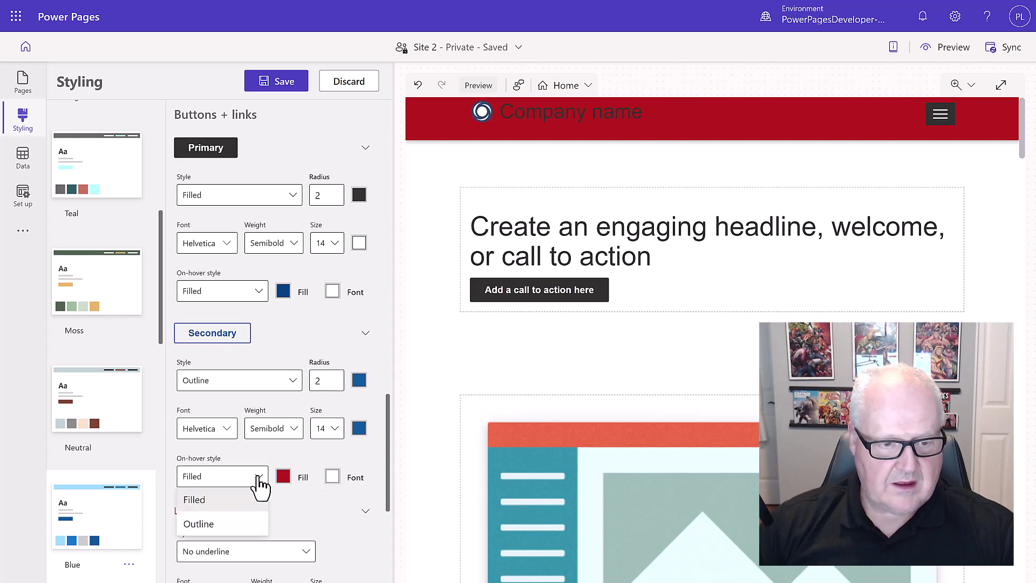
pyautogui.click(243, 500)
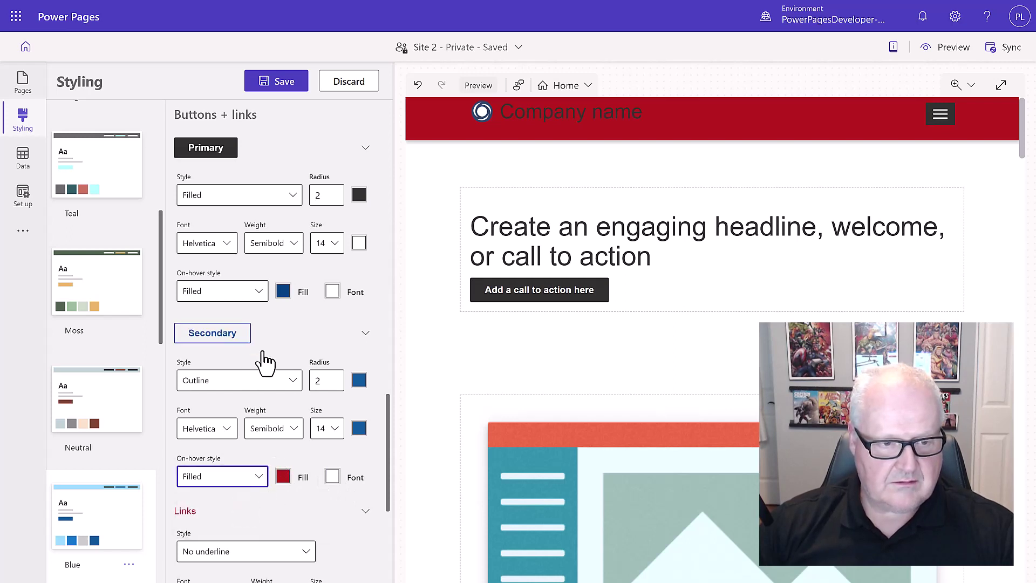
# Make the Secondary button style Filled with a red fill and white text.
pyautogui.click(294, 382)
pyautogui.click(268, 409)
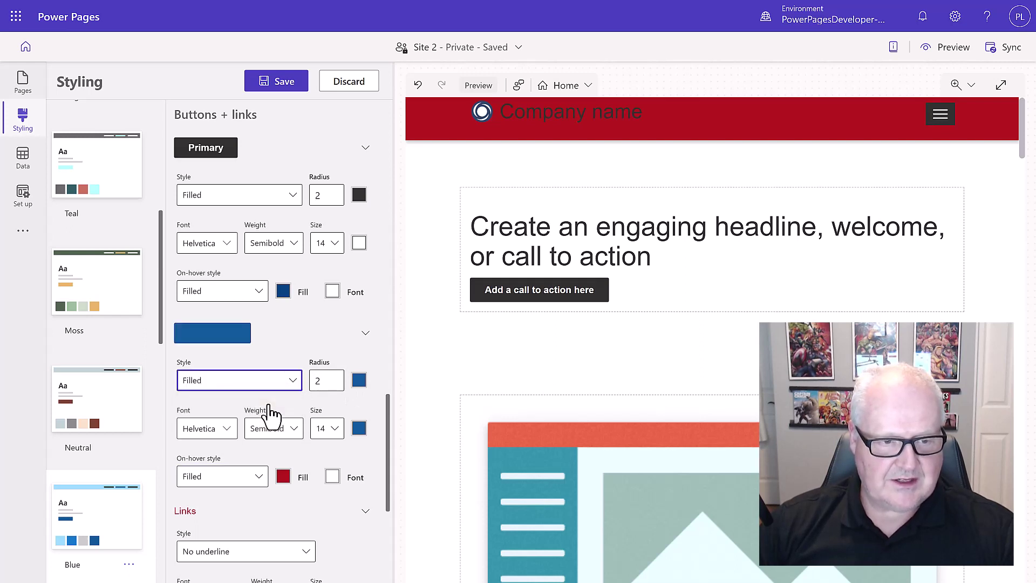
pyautogui.click(359, 382)
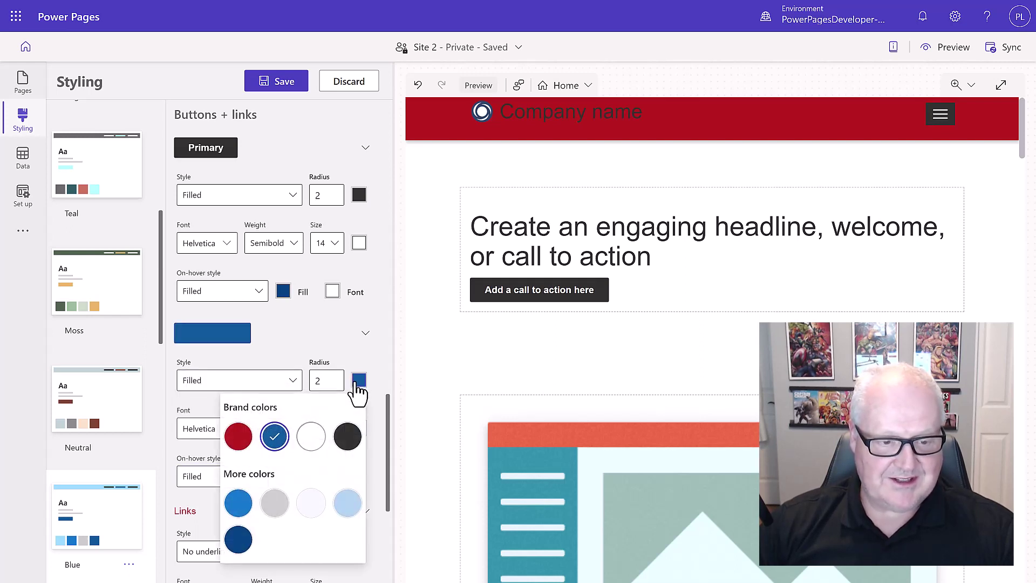
pyautogui.click(241, 438)
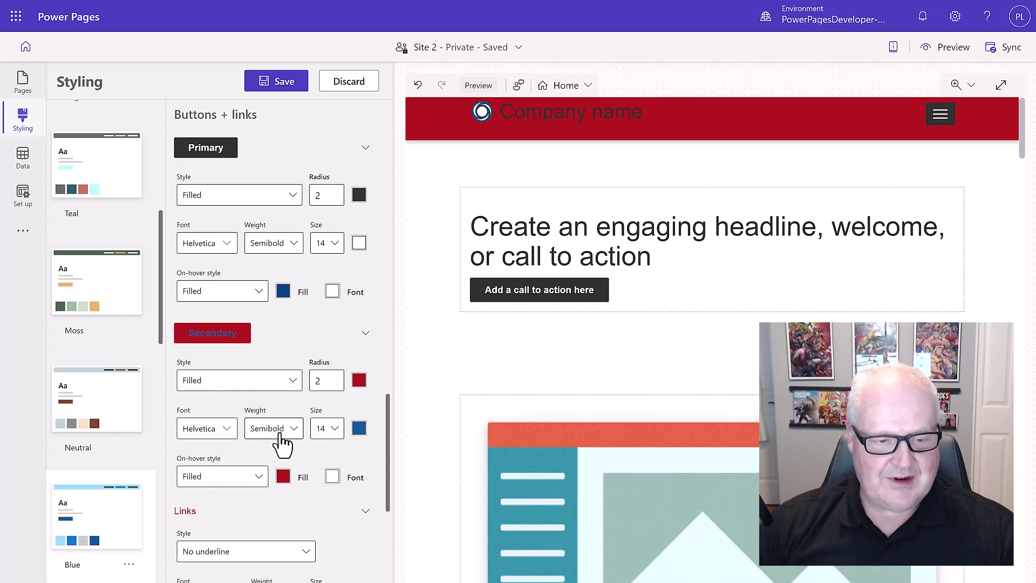
pyautogui.click(357, 429)
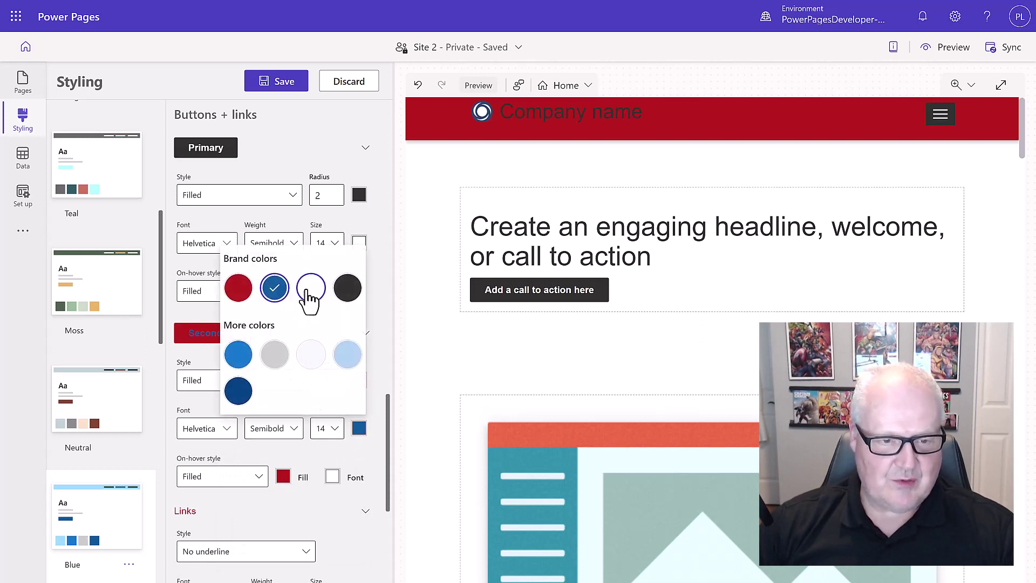
pyautogui.click(308, 292)
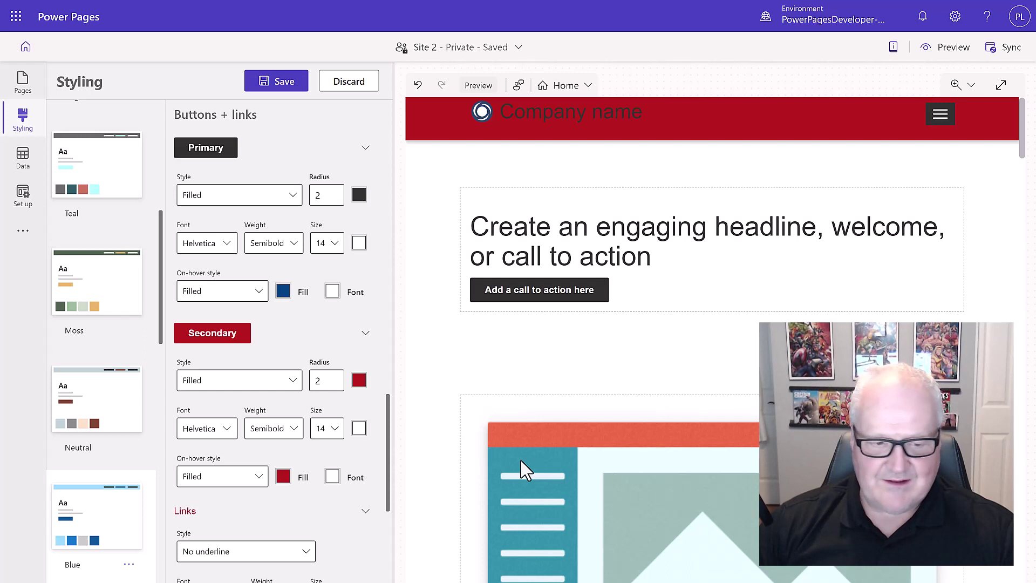
# Set the Secondary button's hover fill to white and hover text to dark.
pyautogui.click(283, 477)
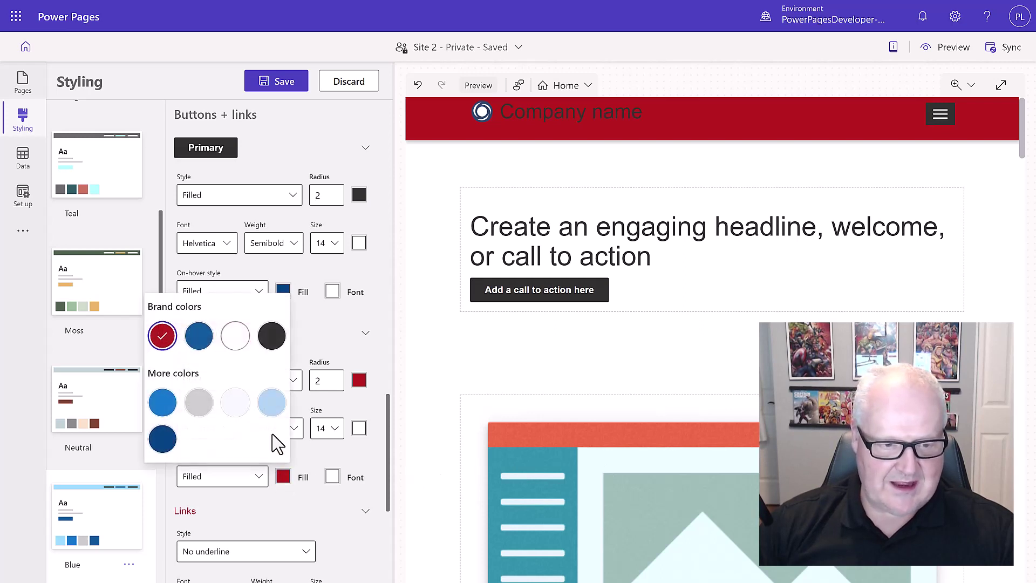
pyautogui.click(235, 336)
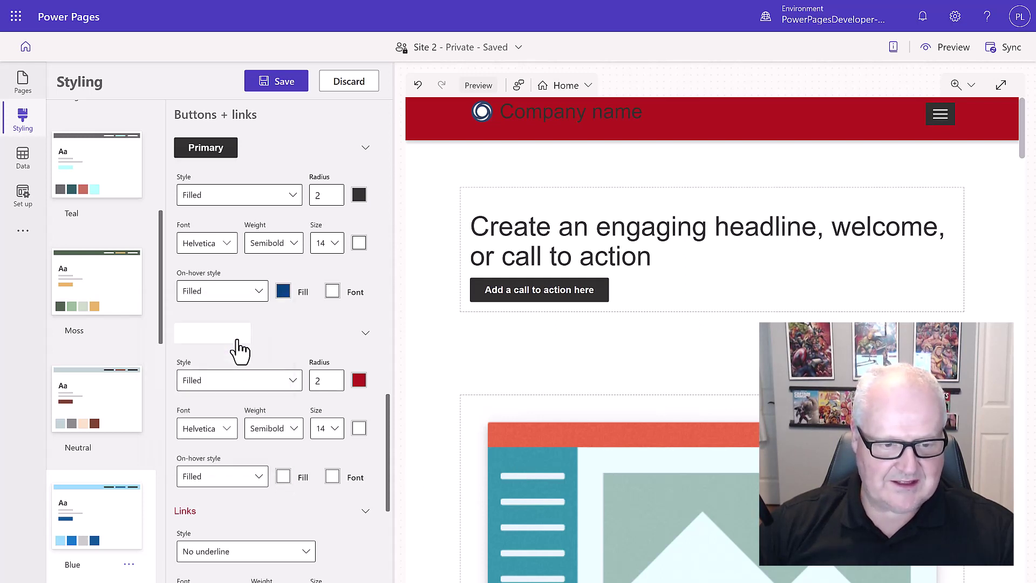
pyautogui.click(332, 477)
pyautogui.click(322, 336)
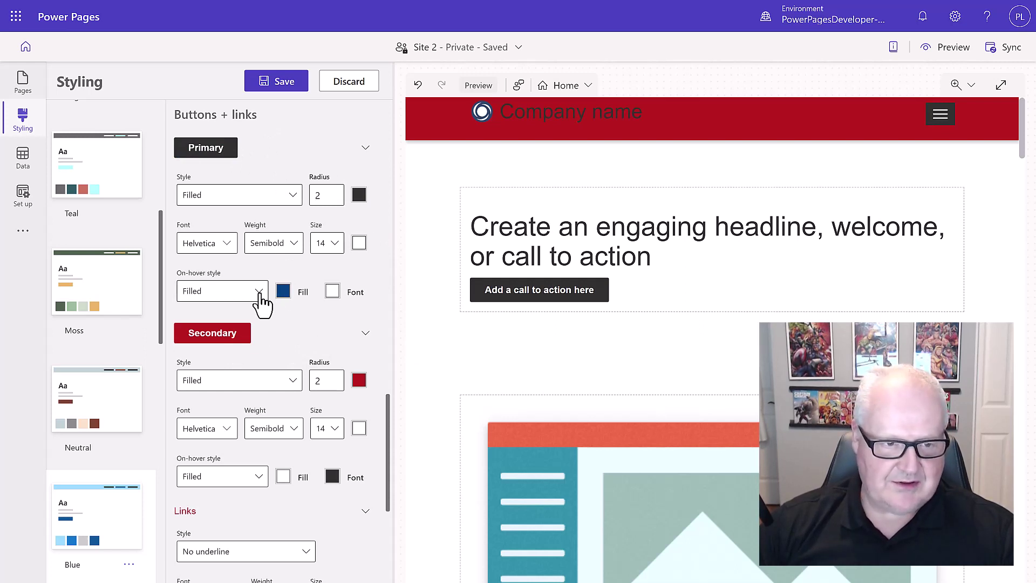
# Set the Primary button's hover fill to white and hover text to black.
pyautogui.click(284, 292)
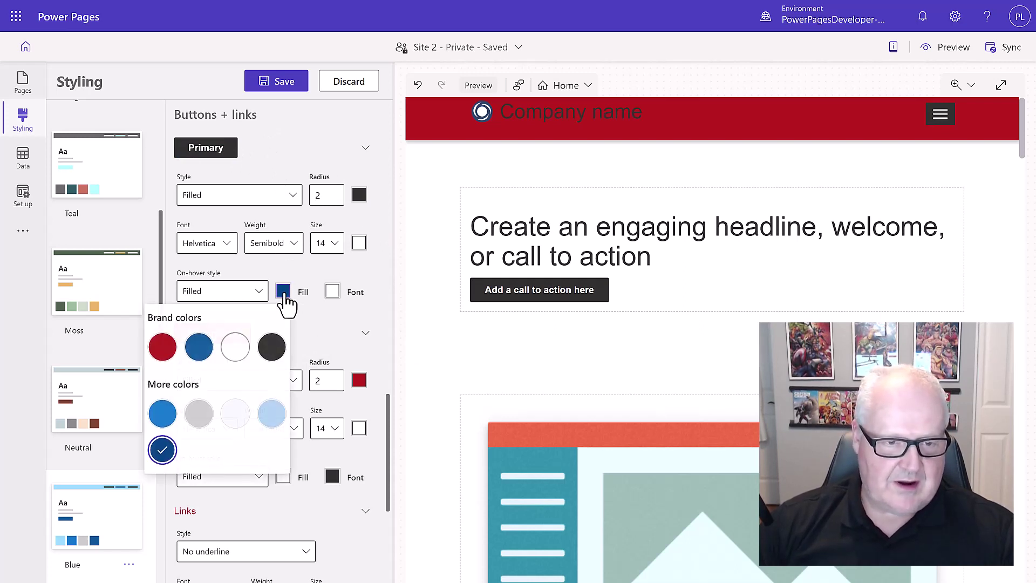
pyautogui.click(238, 349)
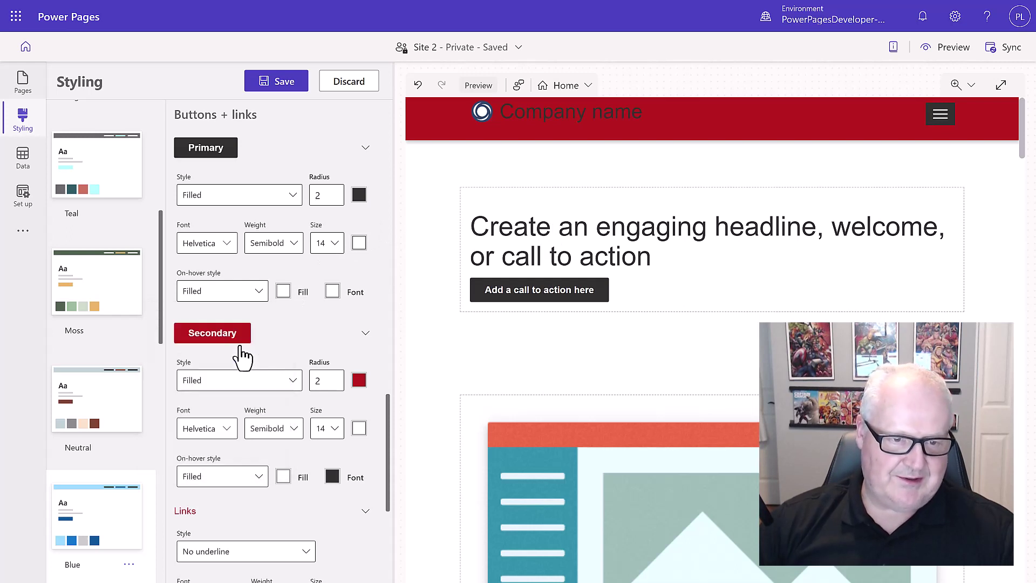
pyautogui.click(332, 294)
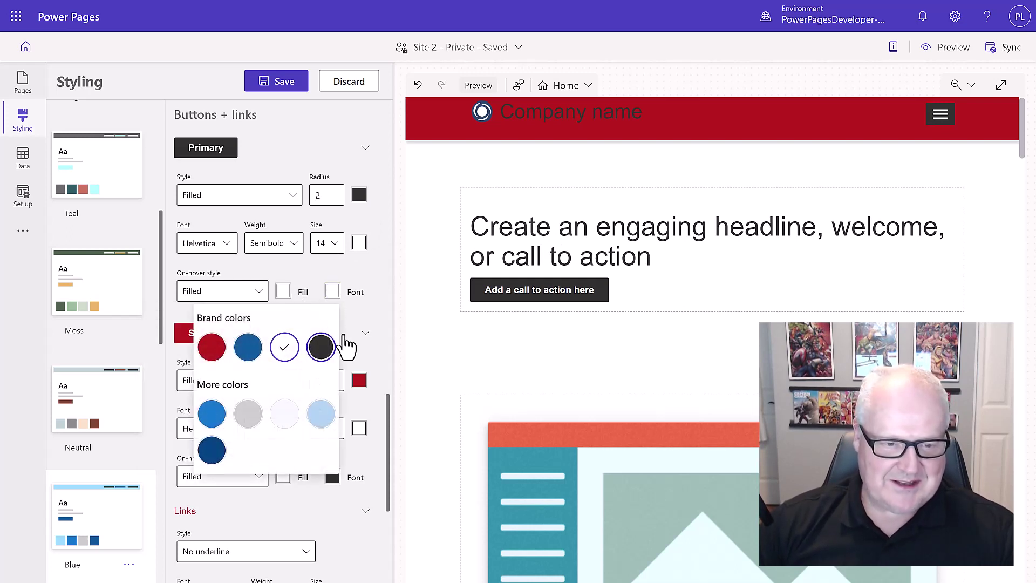
pyautogui.click(322, 344)
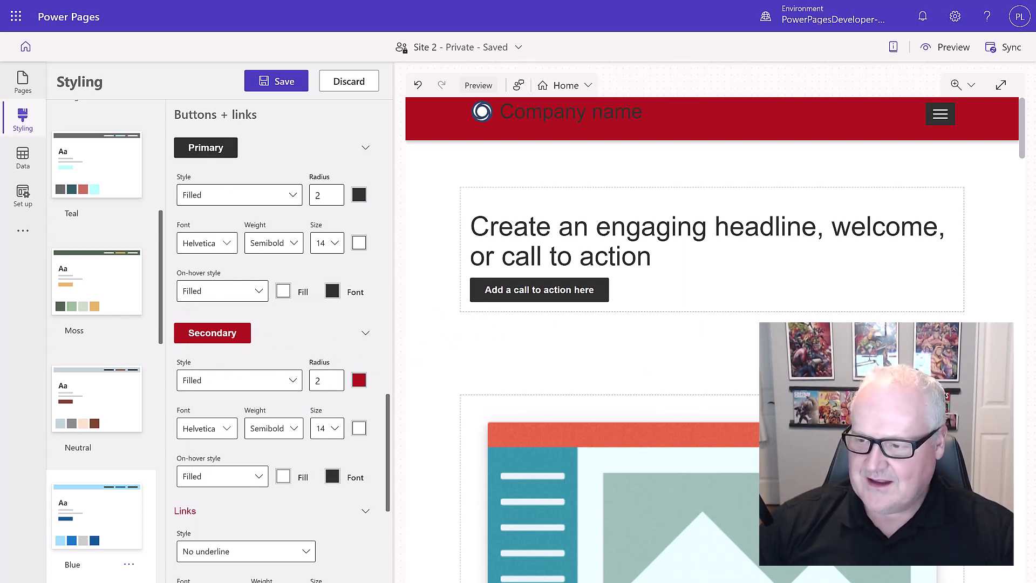
# Change the Sections column margin from 60 to 10 px and save the styling.
pyautogui.scroll(-5, 273, 416)
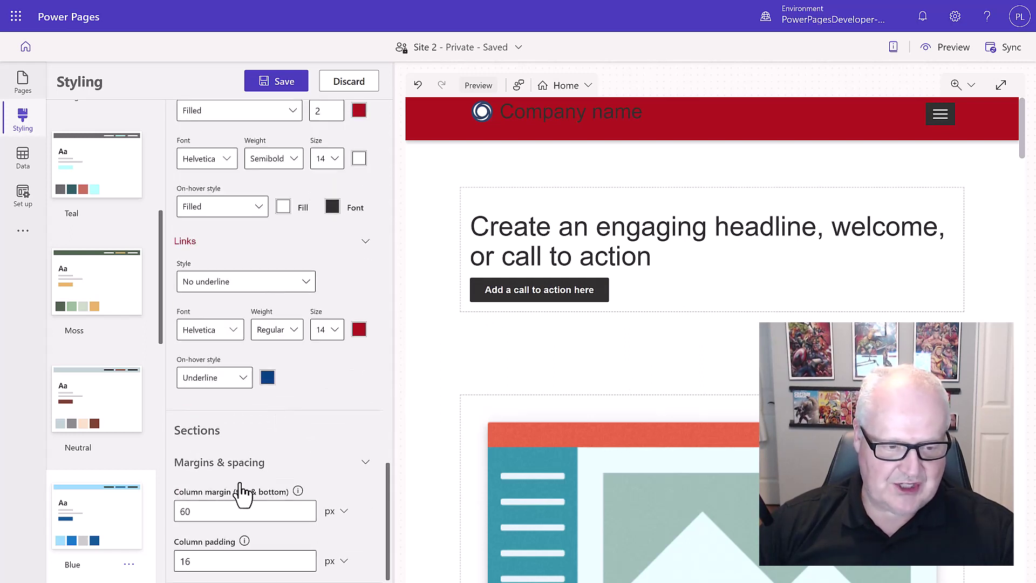
pyautogui.moveTo(208, 510); pyautogui.dragTo(170, 518)
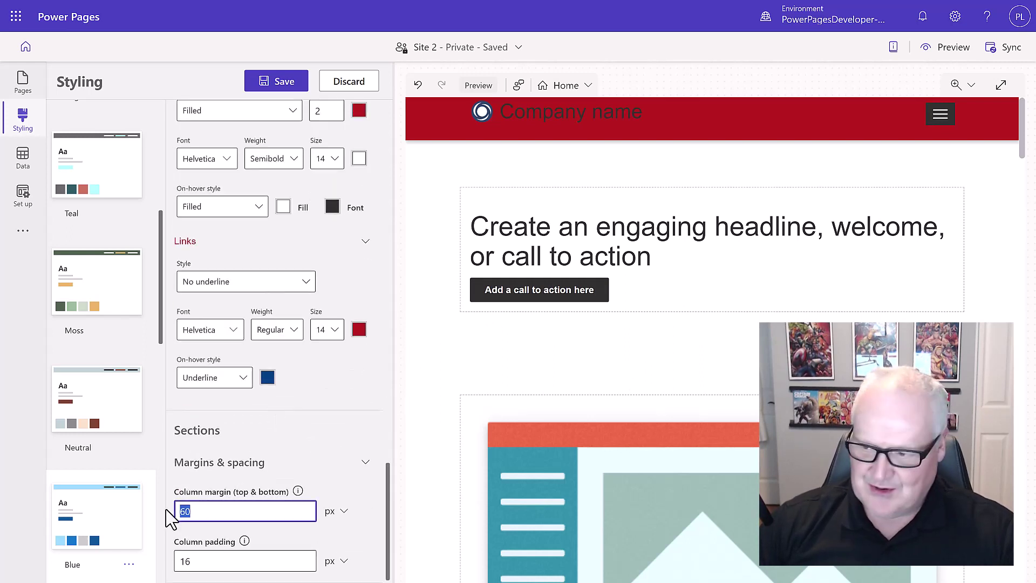
pyautogui.write('10')
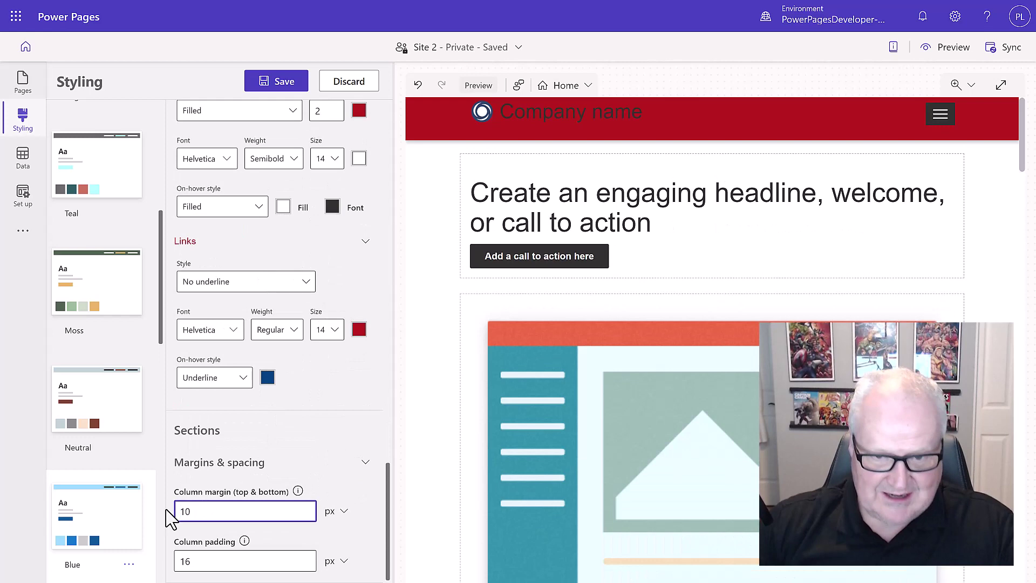
pyautogui.click(327, 465)
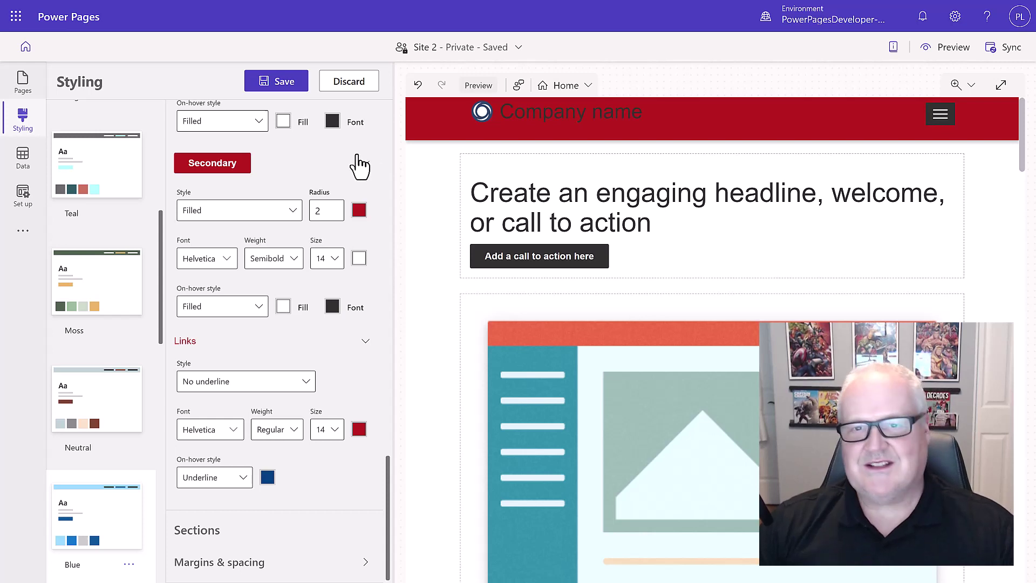
pyautogui.click(282, 85)
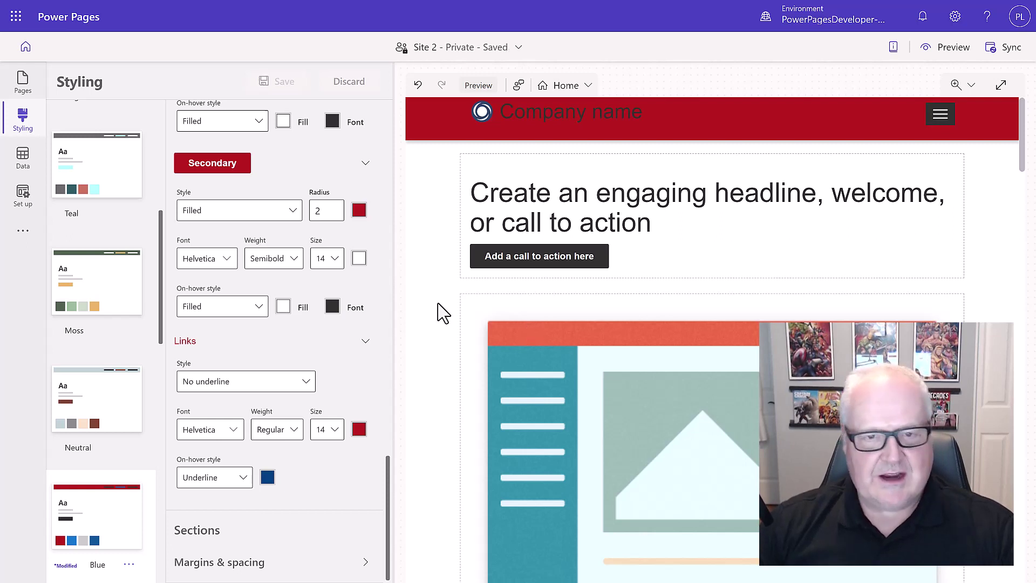
# Open a desktop preview of Site 2 and scroll through the restyled page.
pyautogui.click(953, 52)
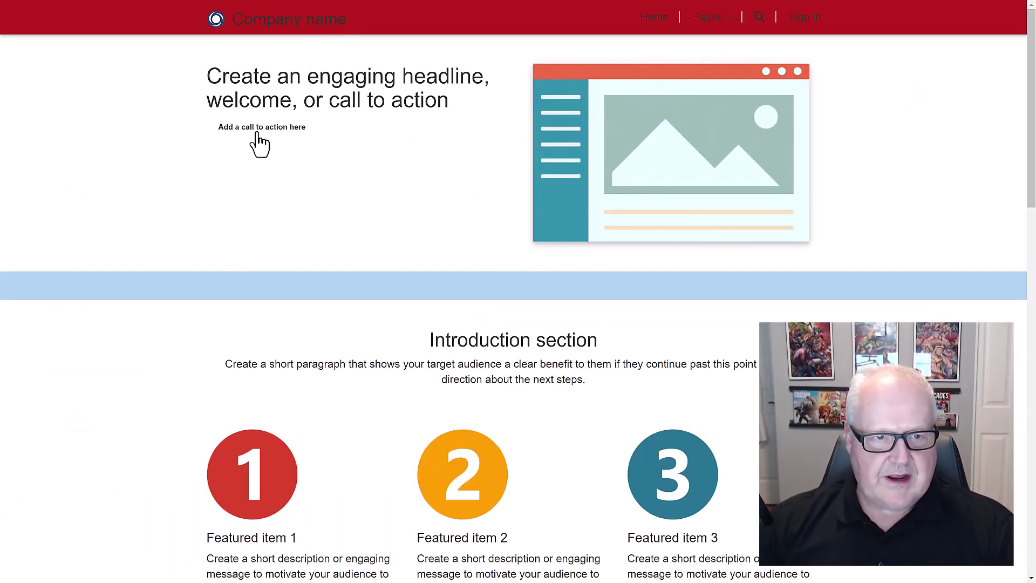
pyautogui.scroll(-4, 407, 190)
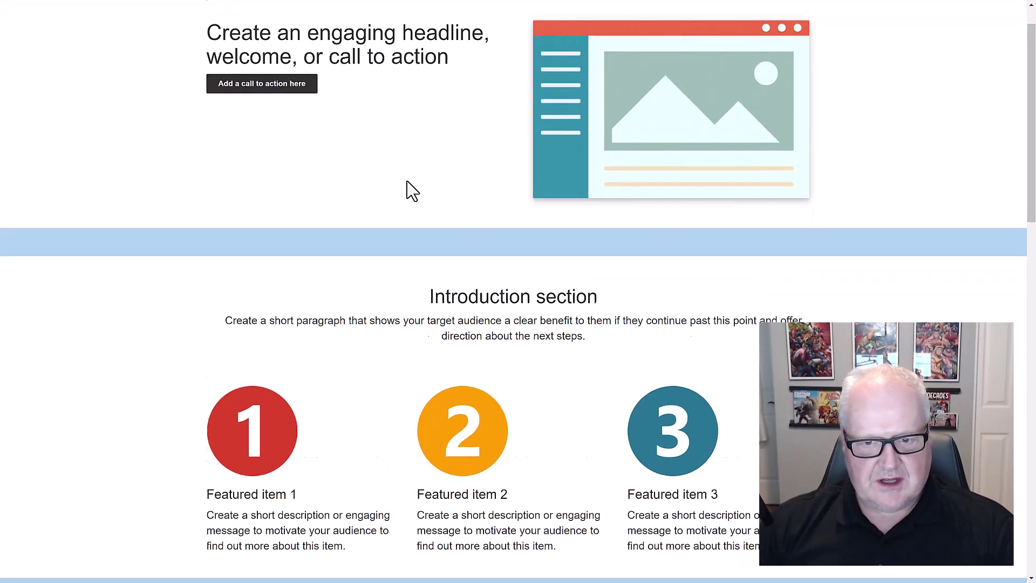
pyautogui.scroll(4, 407, 189)
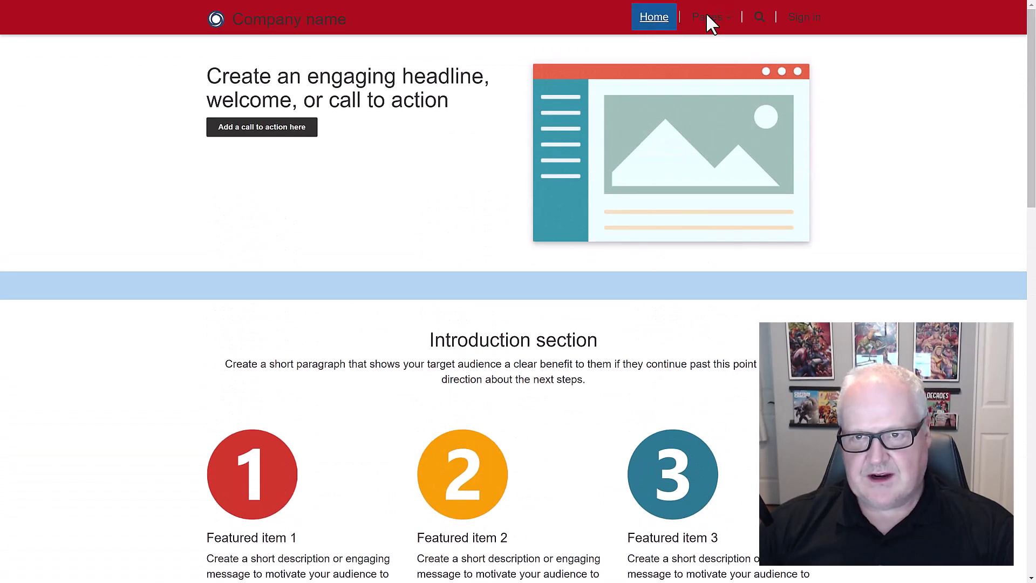